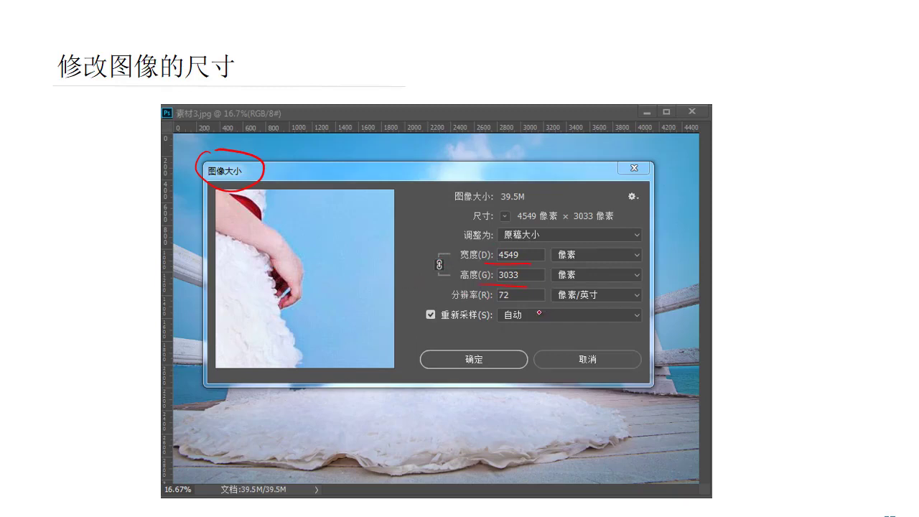
- Draw a red pen circle around the Image Size dialog title on the slide
left_click_drag(406, 55, 395, 63)
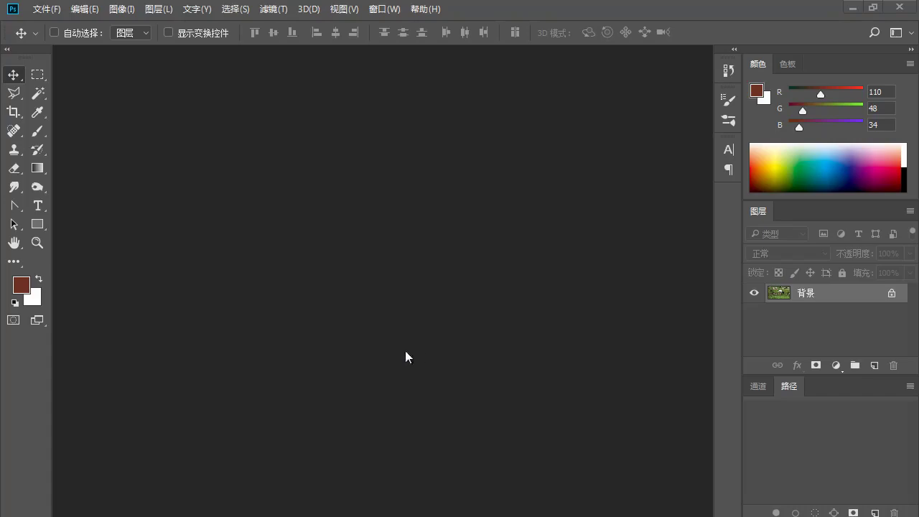
- Open the wedding photo 素材3.jpg in Photoshop
left_click(57, 10)
left_click(62, 41)
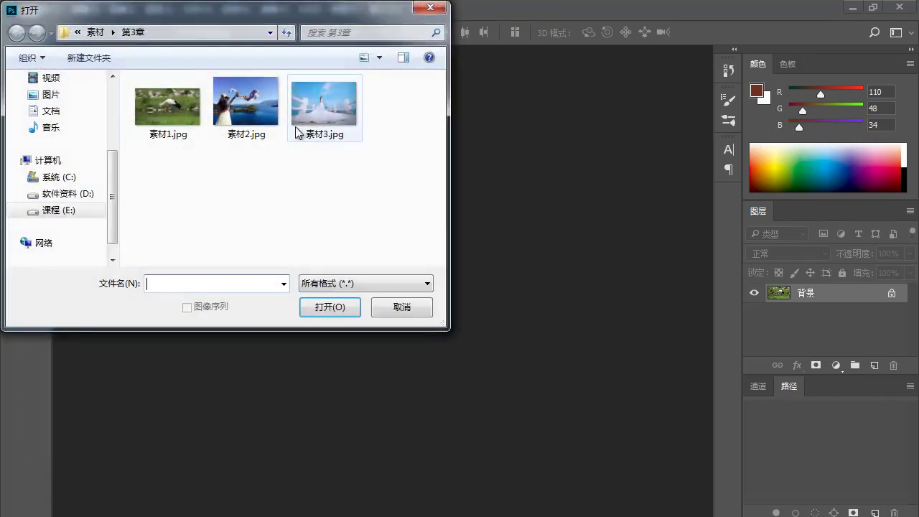
left_click(310, 121)
double_click(311, 121)
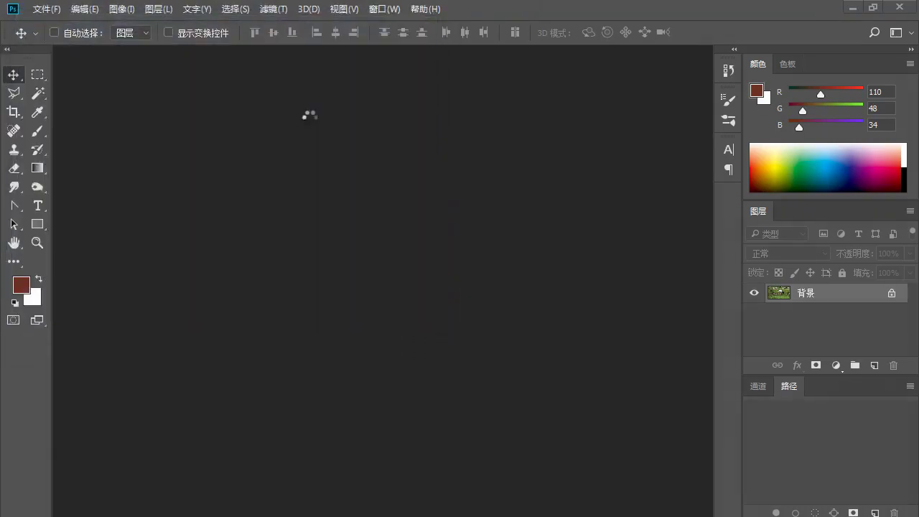
left_click_drag(327, 60, 355, 73)
- Look at the Image Size dialog from the title-bar menu, cancel it, and check the Image menu
right_click(355, 72)
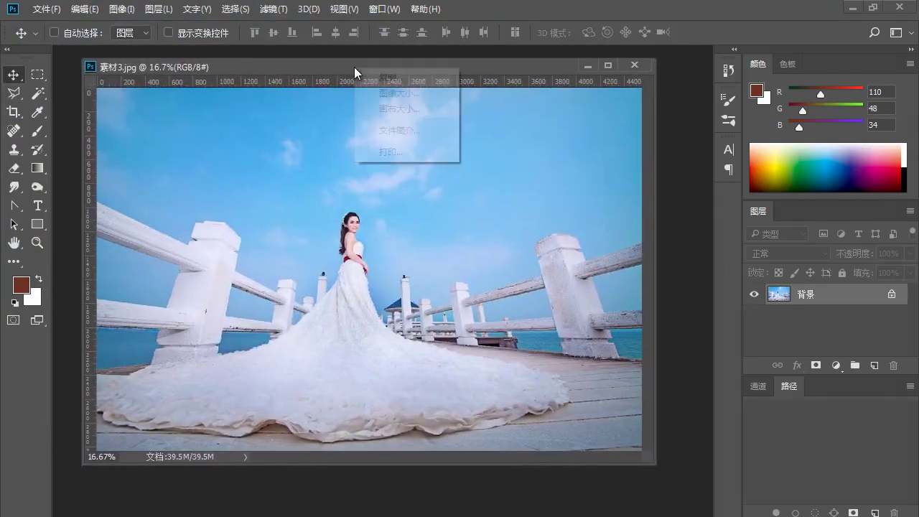
left_click(339, 72)
right_click(350, 74)
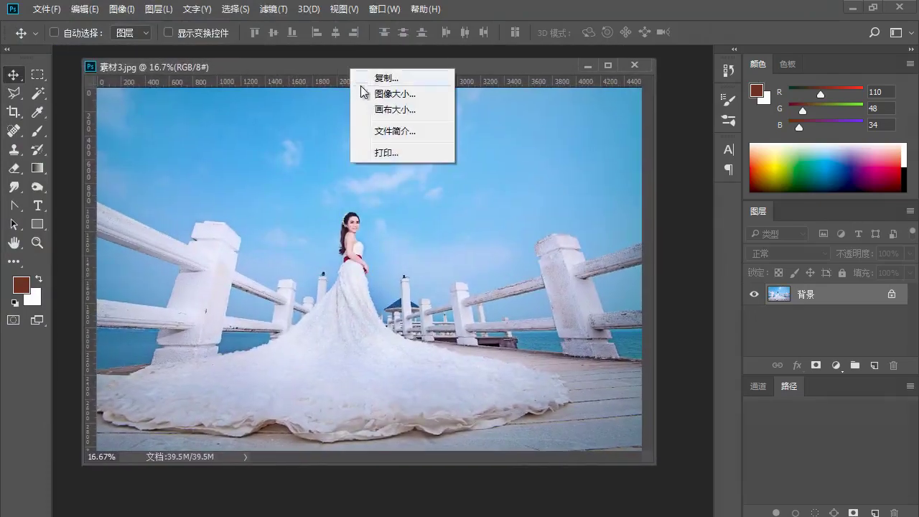
left_click(367, 96)
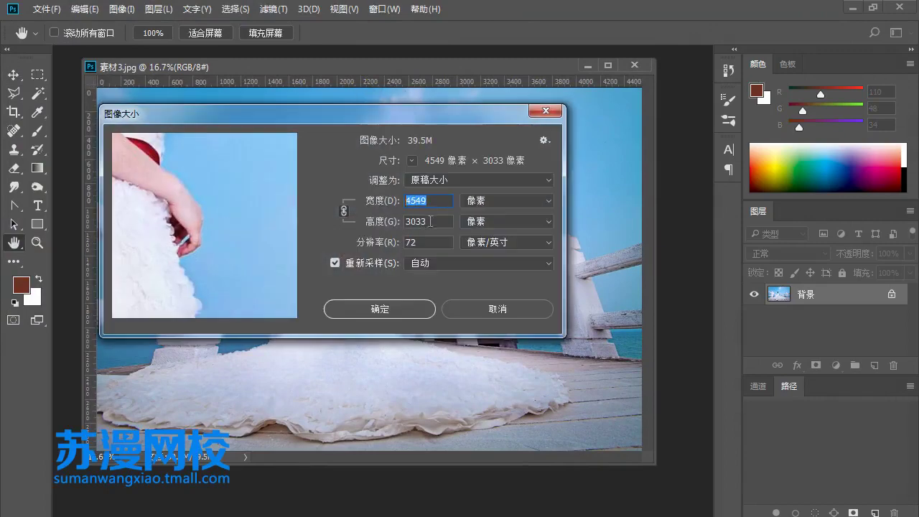
key("Tab")
left_click(485, 309)
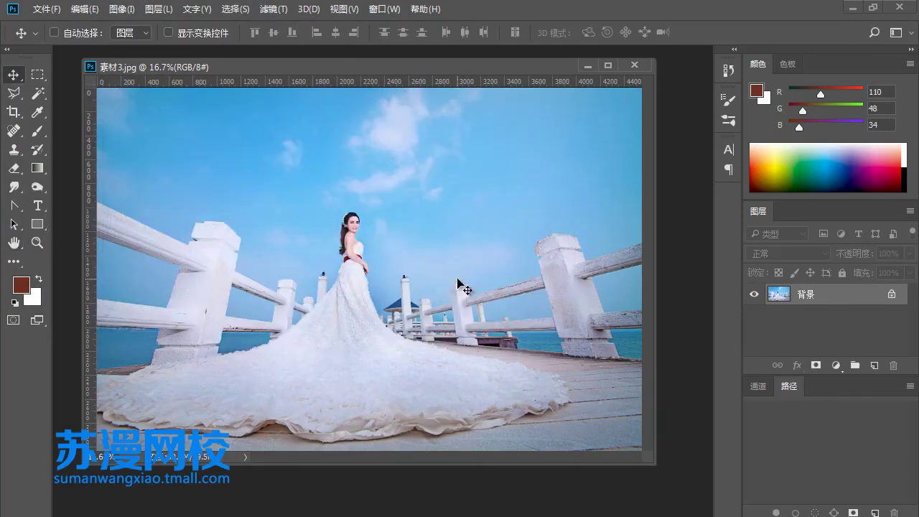
left_click(121, 9)
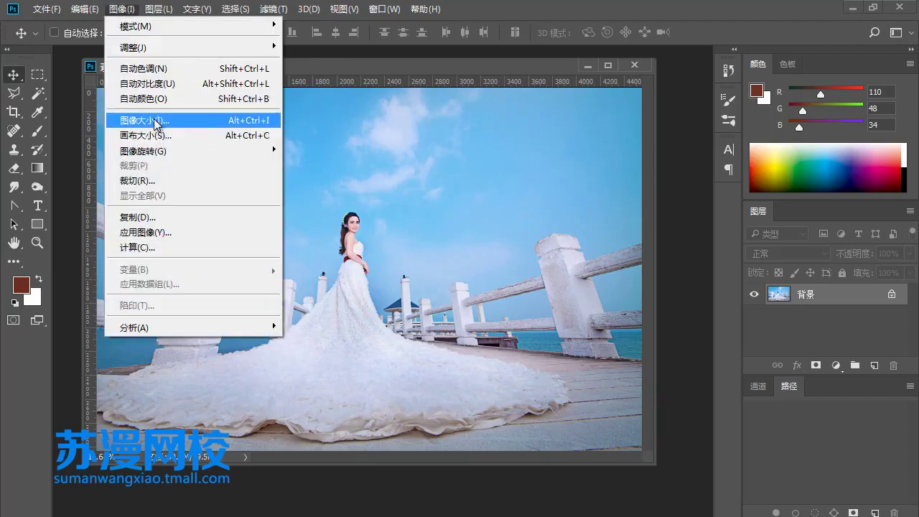
- Resize the photo proportionally to 800 px wide (800 × 533)
right_click(458, 66)
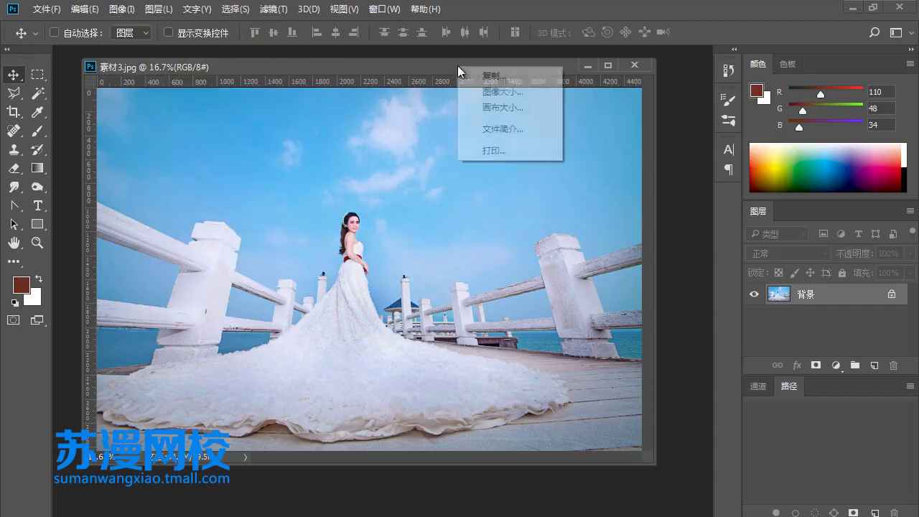
right_click(436, 65)
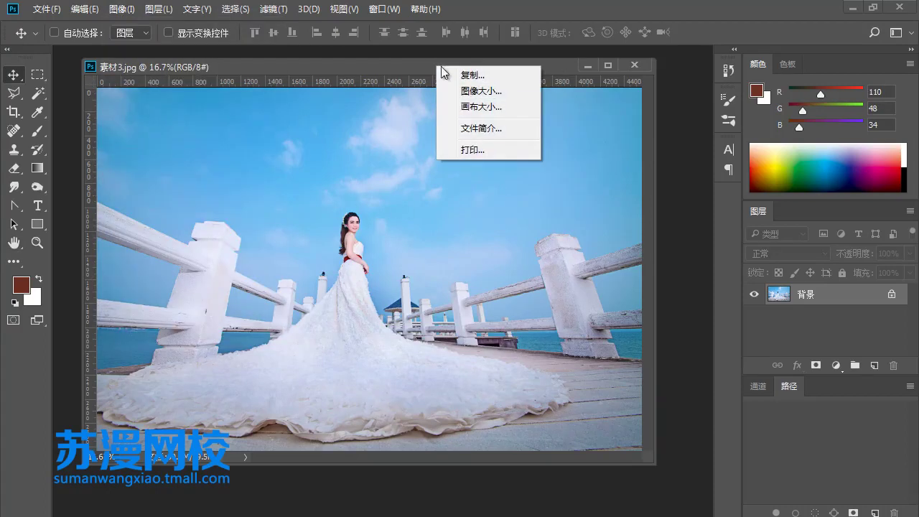
left_click(475, 91)
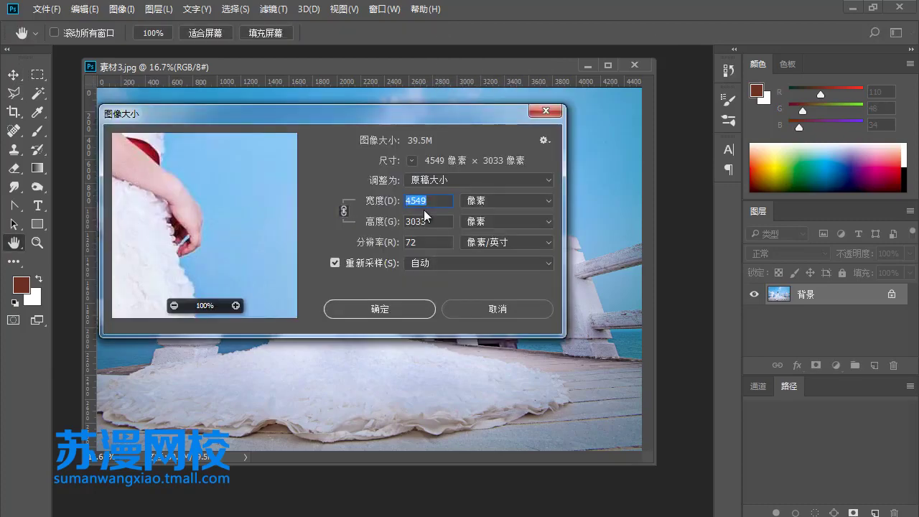
type("800")
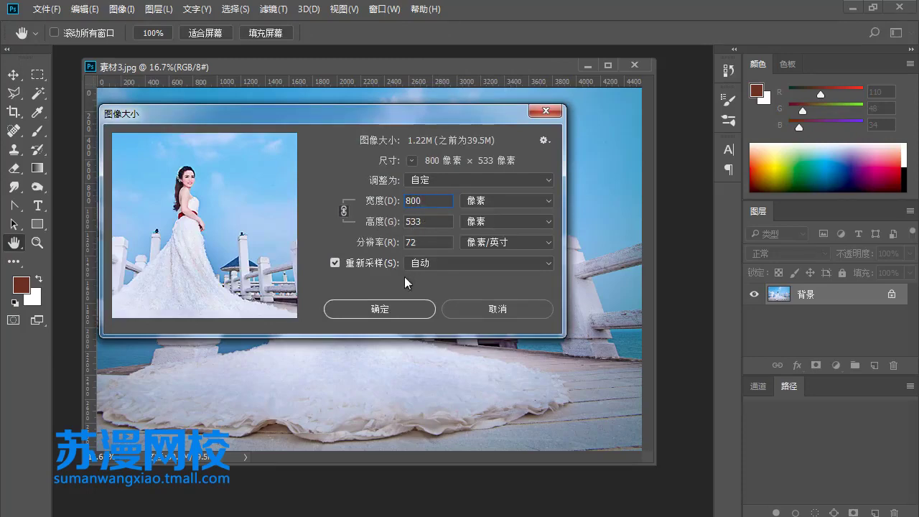
left_click(388, 308)
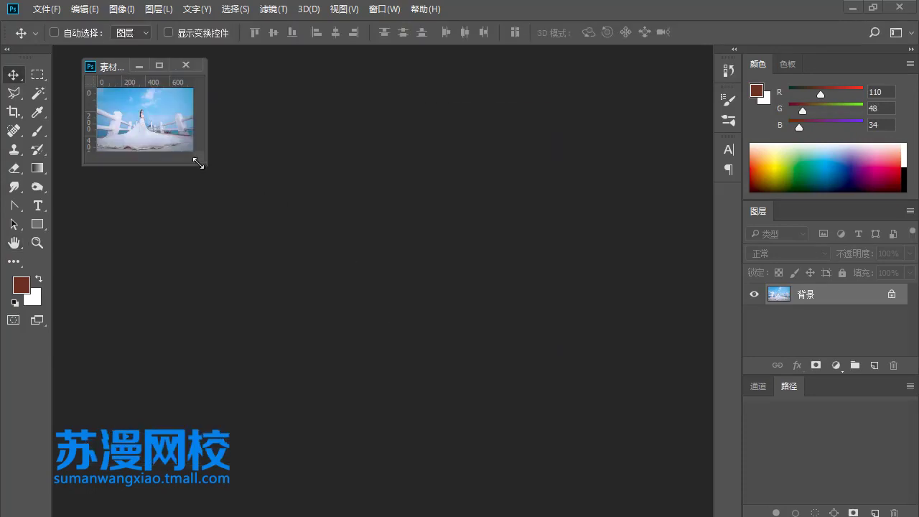
- Enlarge the document window and view the resized photo at 100%
left_click_drag(201, 162, 659, 426)
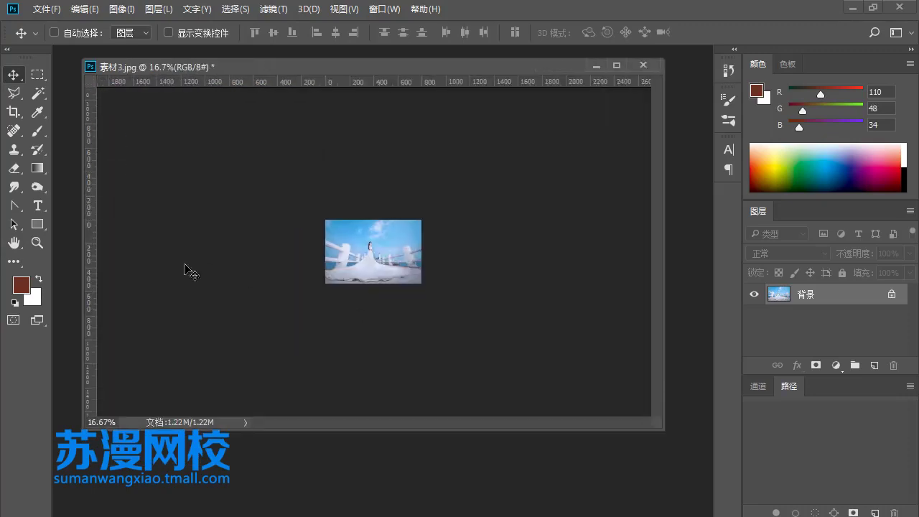
left_click(39, 243)
left_click_drag(288, 231, 402, 284)
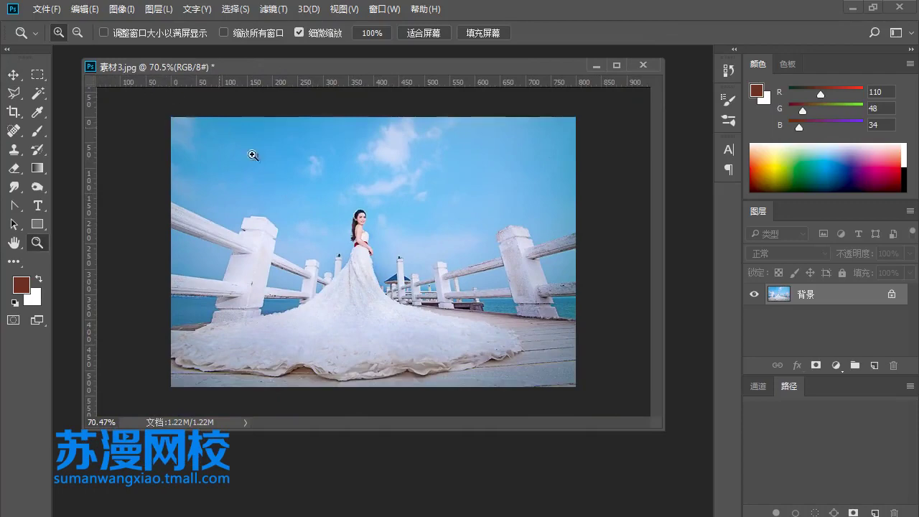
left_click(253, 155)
- Confirm the 800 × 533 size in Image Size, then close the photo without saving
right_click(358, 66)
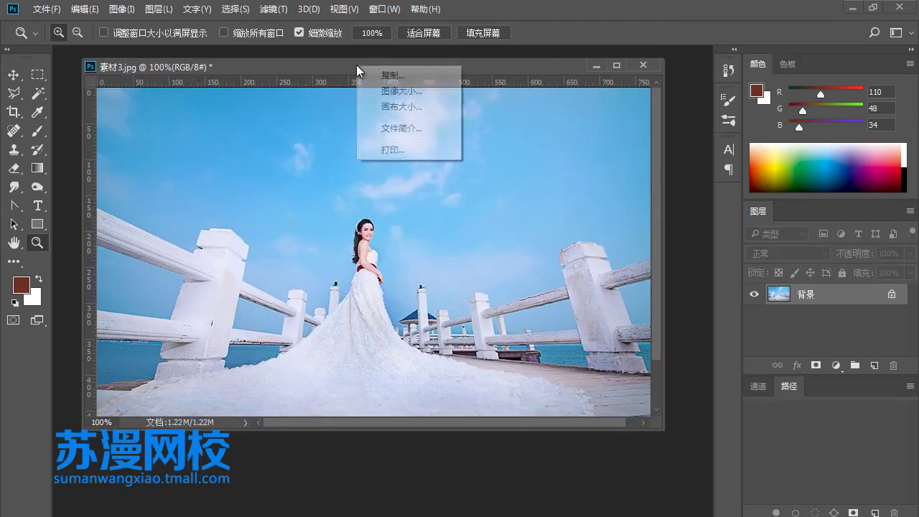
left_click(382, 92)
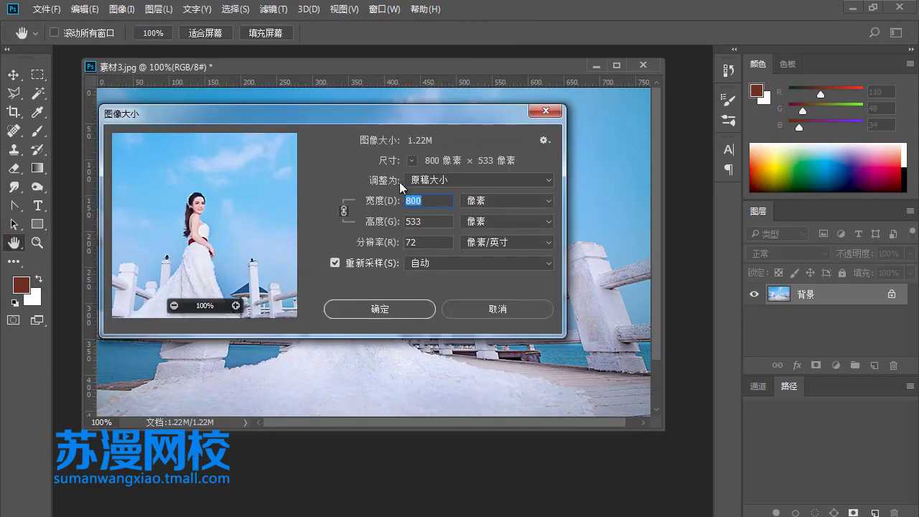
left_click(490, 311)
key("z")
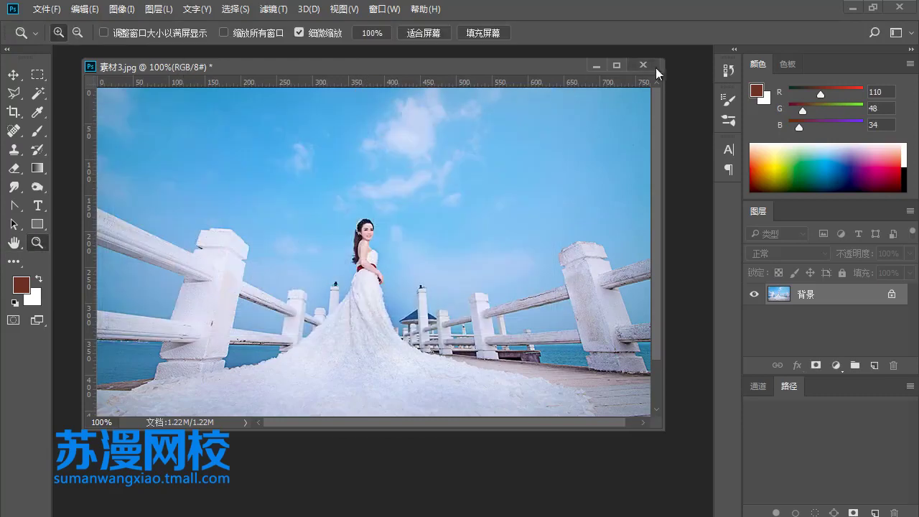
left_click(644, 64)
left_click(463, 214)
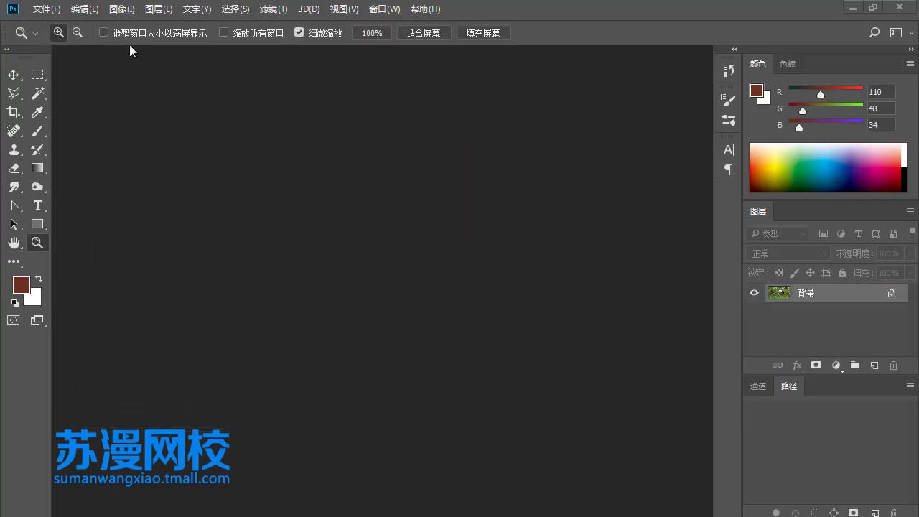
- Reopen the wedding photo 素材3.jpg
left_click(49, 9)
left_click(72, 41)
double_click(317, 107)
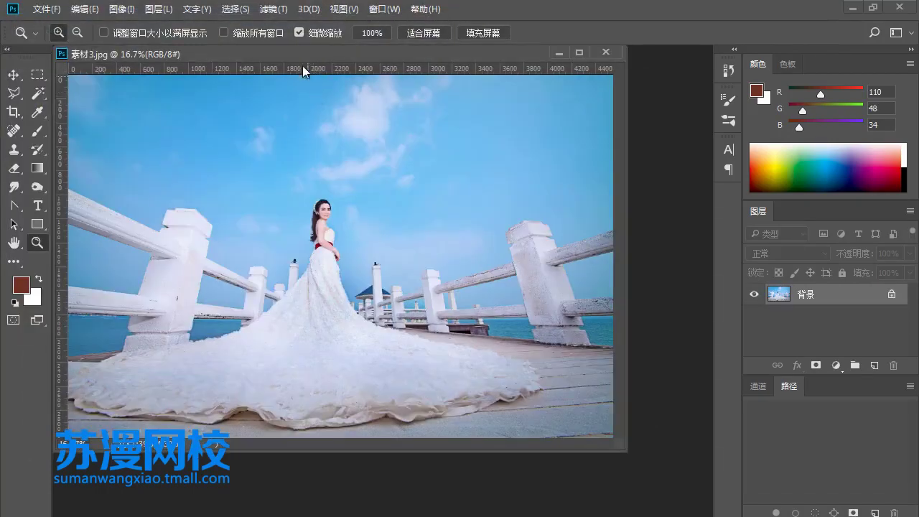
left_click_drag(302, 65, 324, 84)
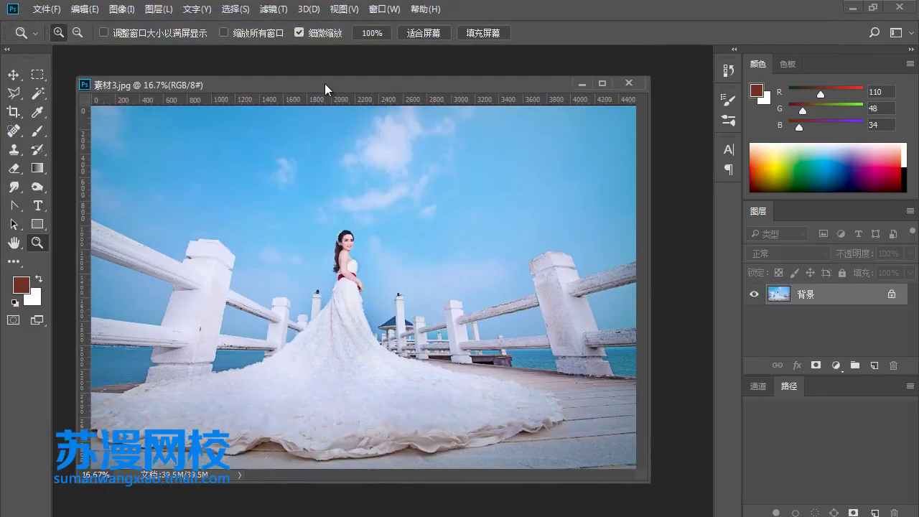
- Resize the image non-proportionally to 800 × 800 pixels
left_click(122, 10)
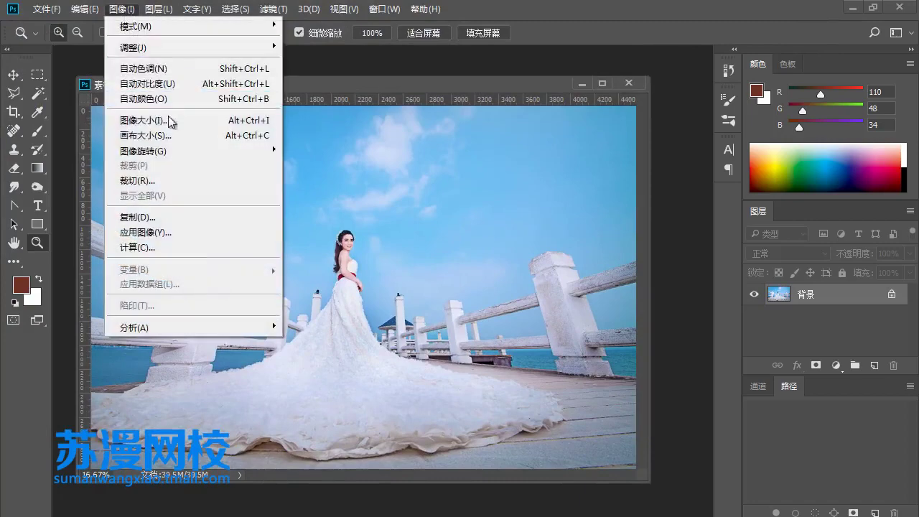
left_click(171, 127)
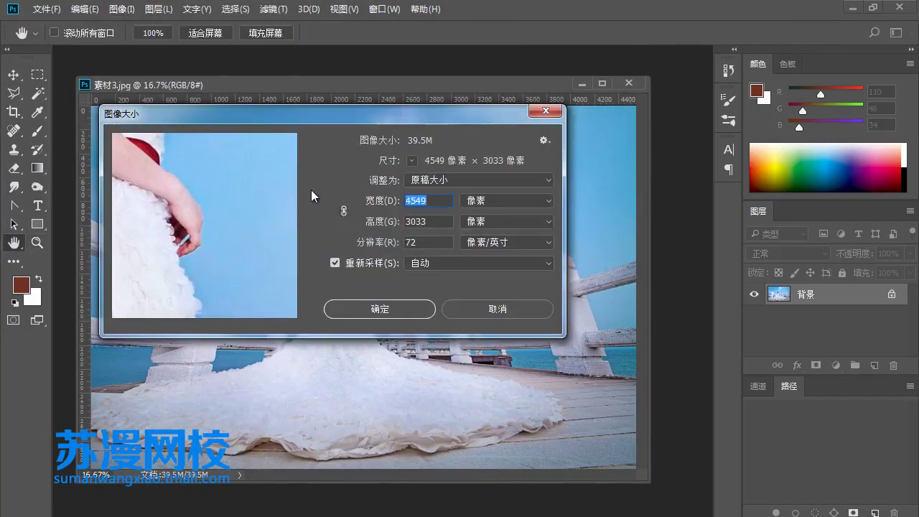
type("800")
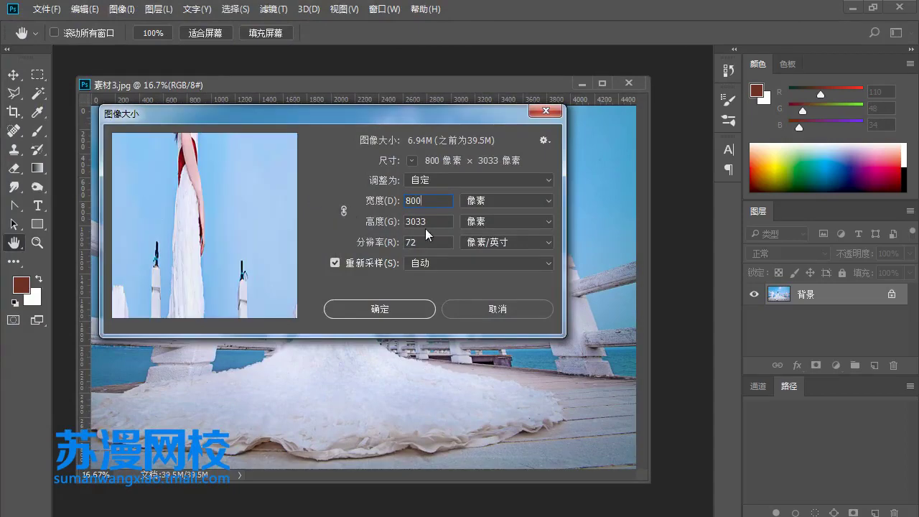
key("Tab")
type("800")
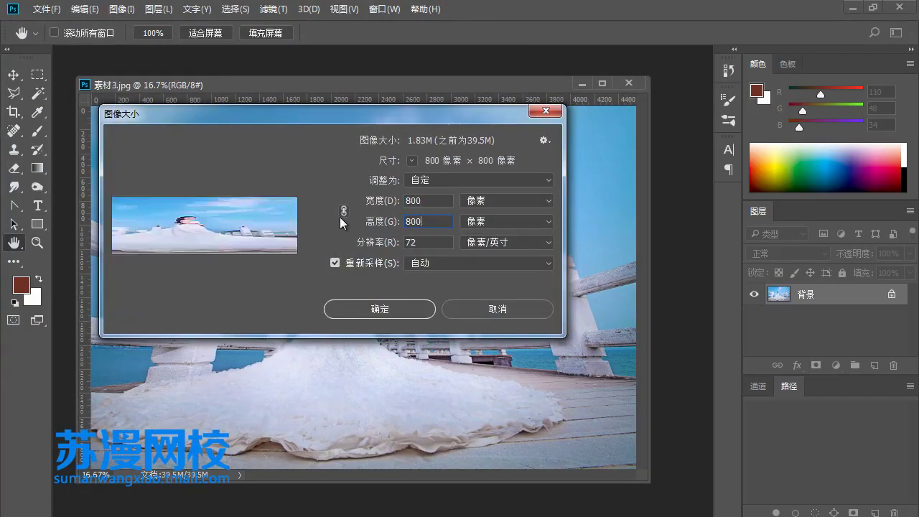
mouse_move(360, 119)
left_mouse_down()
mouse_move(380, 247)
mouse_move(716, 173)
left_mouse_up()
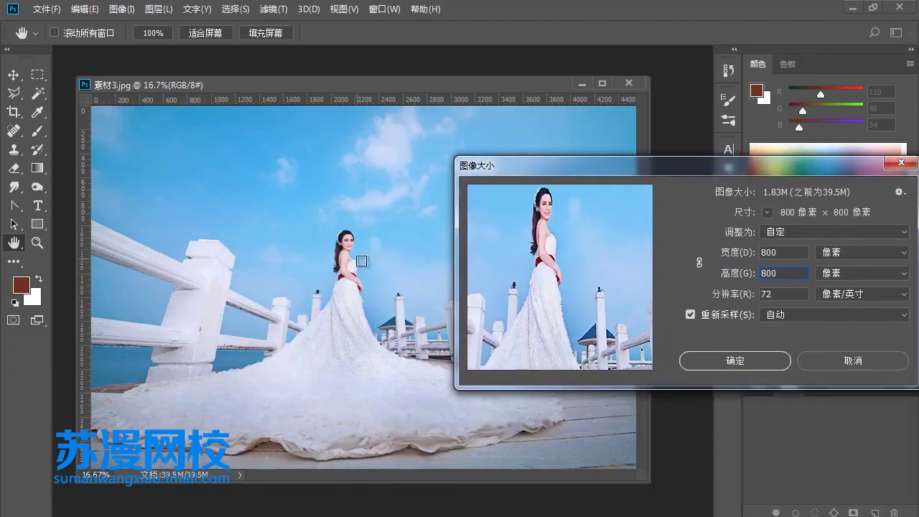
left_click(746, 362)
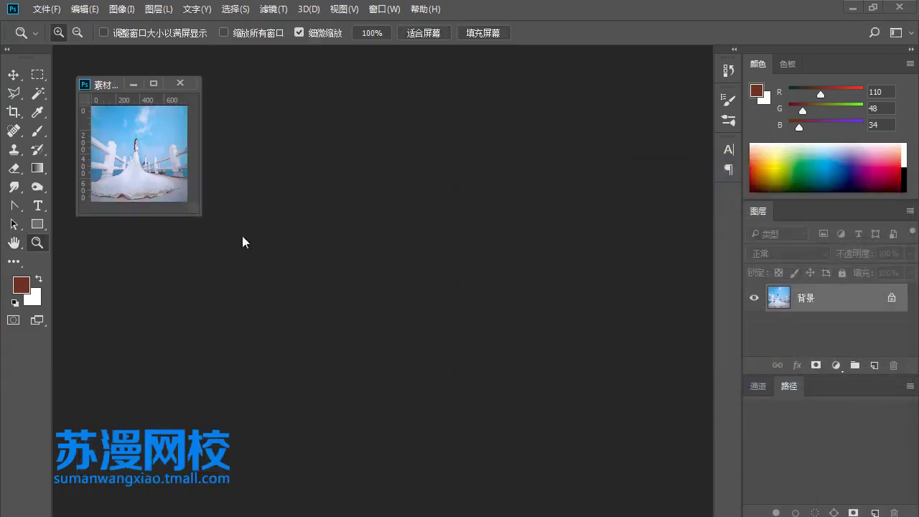
- Enlarge the window and zoom in on the bride to inspect the stretching
left_click_drag(203, 216, 589, 421)
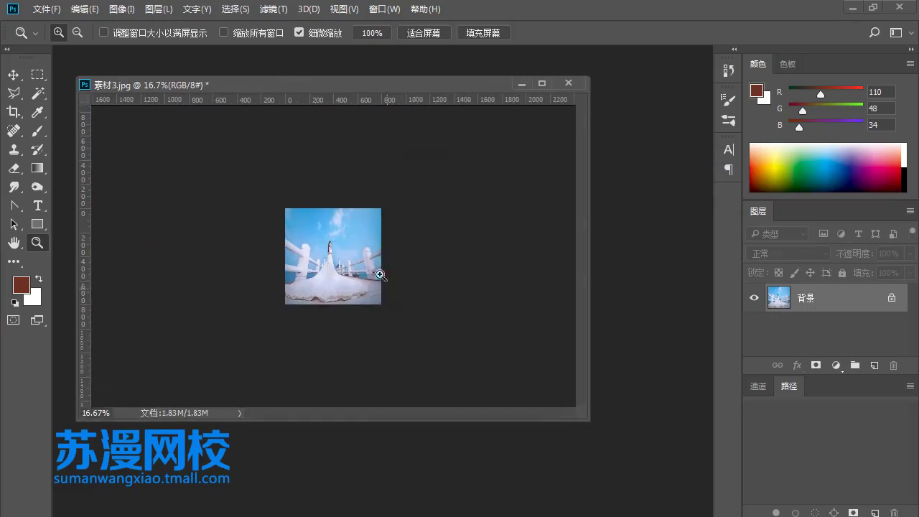
left_click_drag(380, 275, 274, 193)
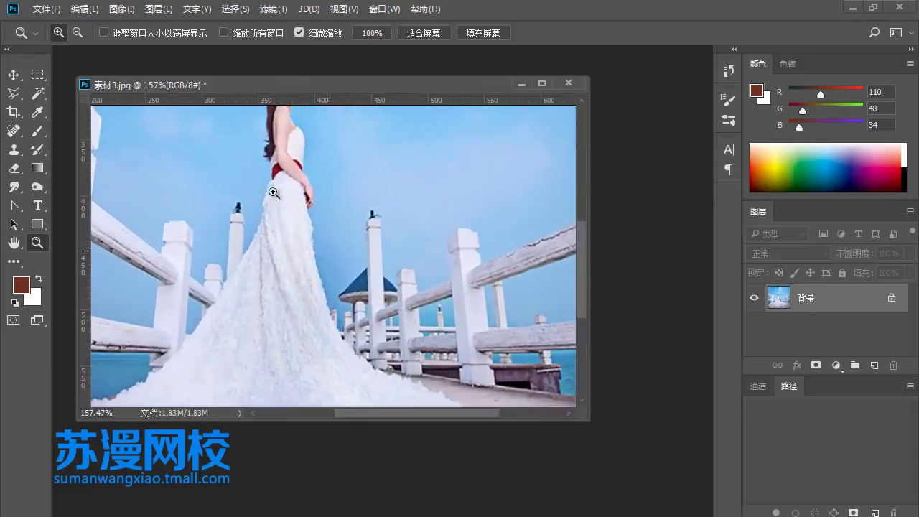
scroll(327, 284, "up", 3)
scroll(374, 295, "up", 1)
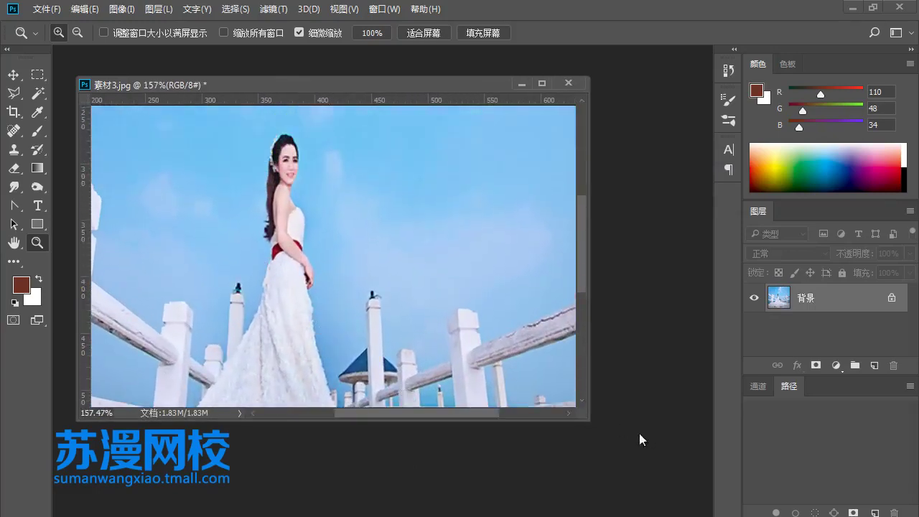
left_click_drag(589, 420, 674, 475)
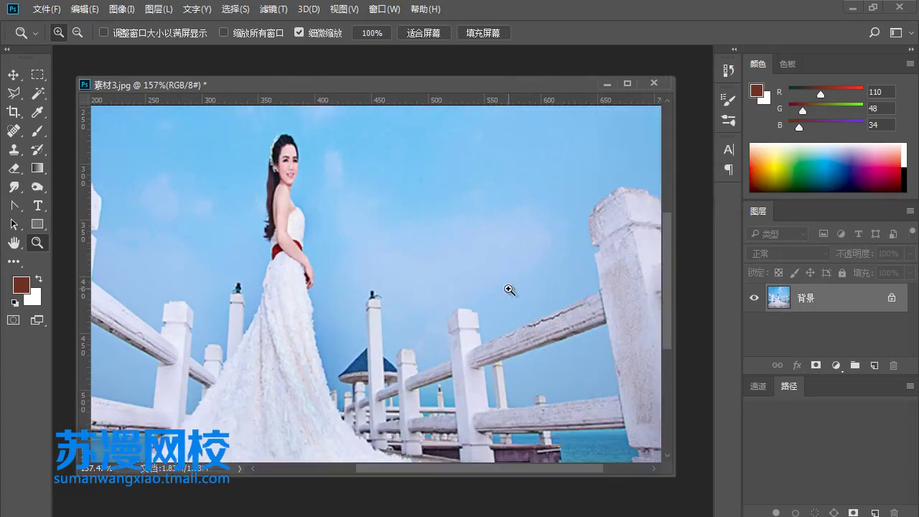
- Fit the photo on screen, re-inspect it, then Step Backward to undo the crop
right_click(510, 290)
left_click(535, 295)
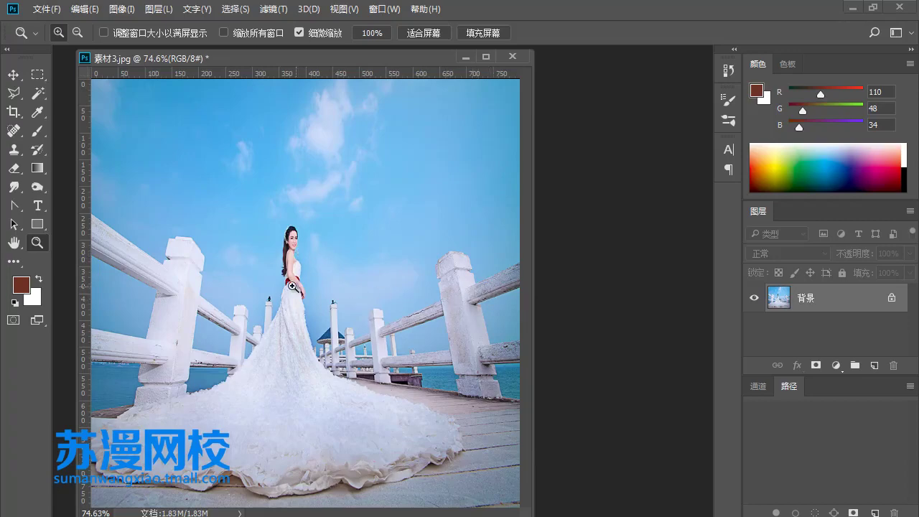
left_click_drag(295, 288, 316, 300)
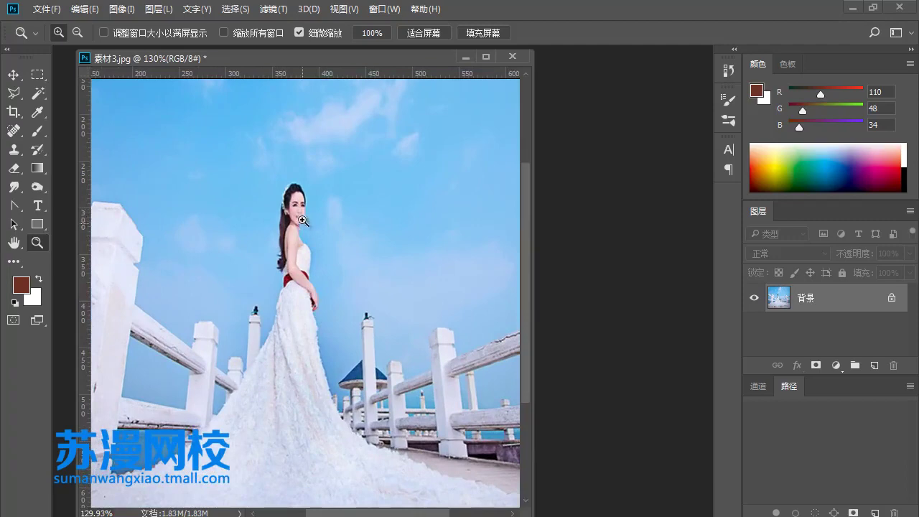
left_click_drag(298, 218, 369, 261)
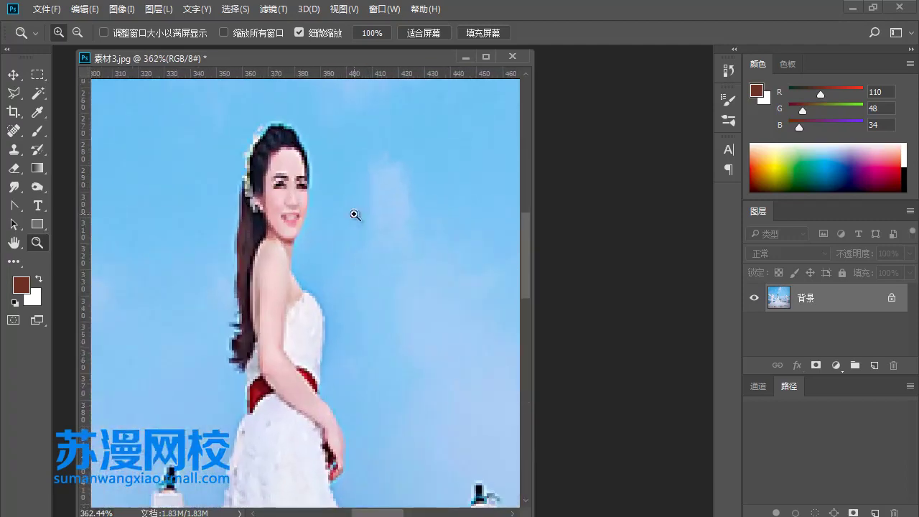
right_click(365, 219)
left_click(370, 224)
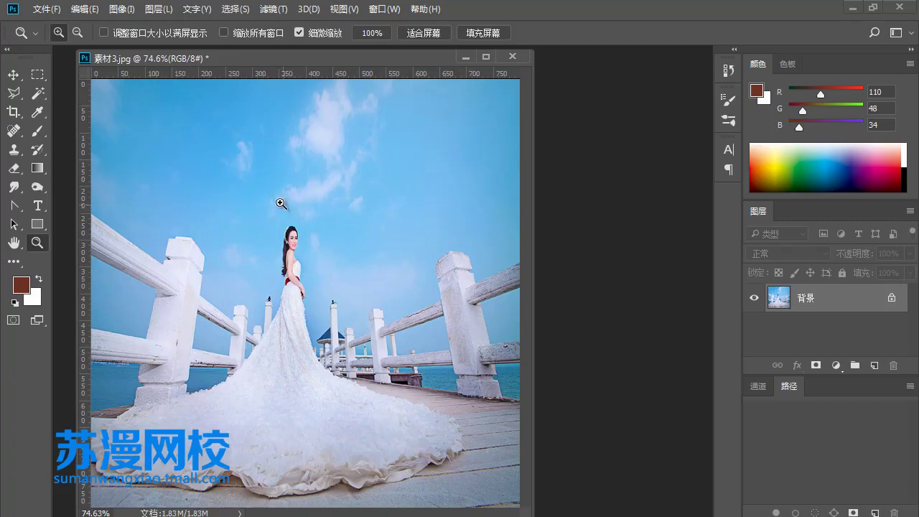
left_click(85, 9)
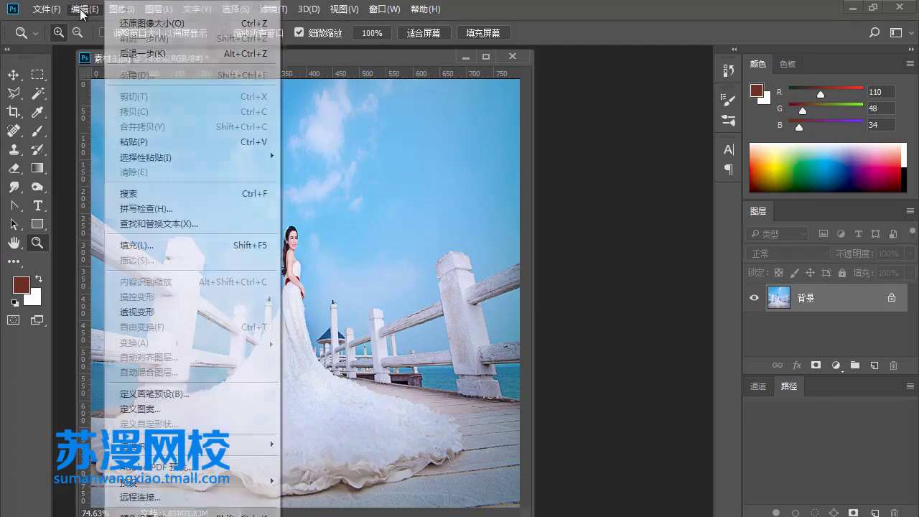
left_click(121, 53)
right_click(257, 127)
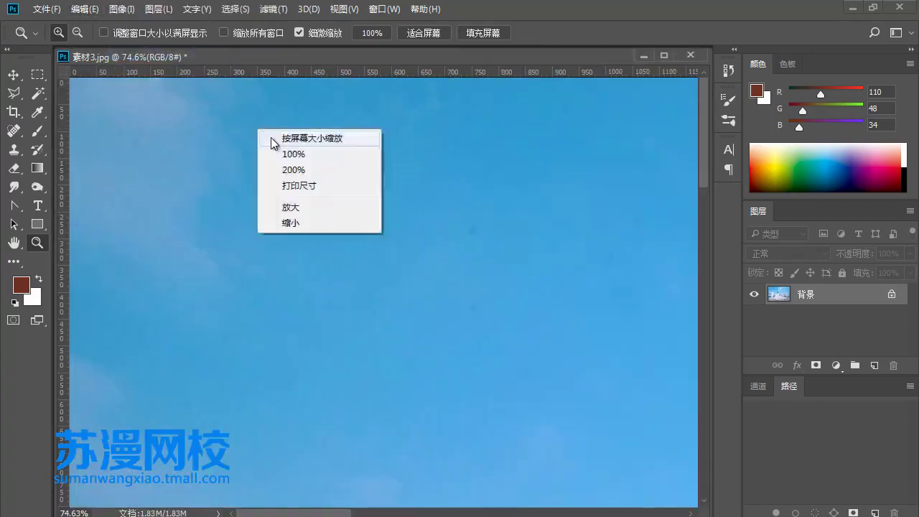
left_click(271, 137)
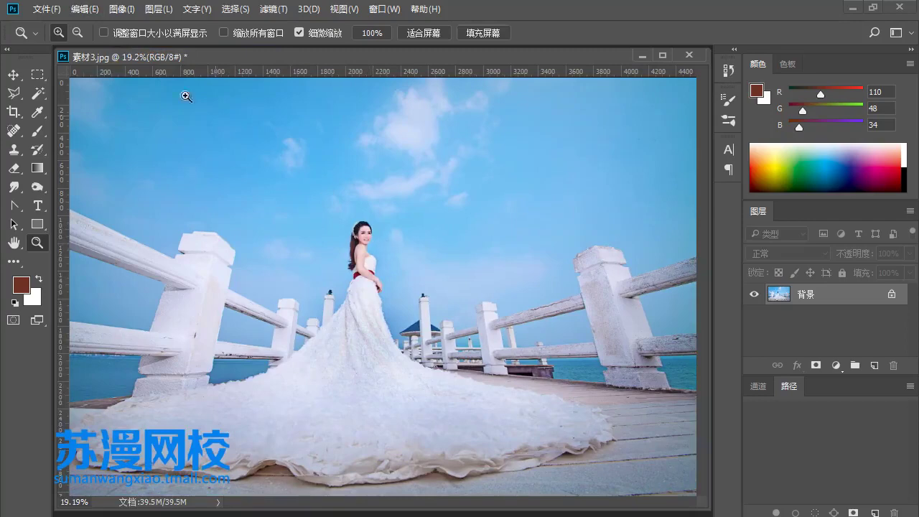
left_click(115, 10)
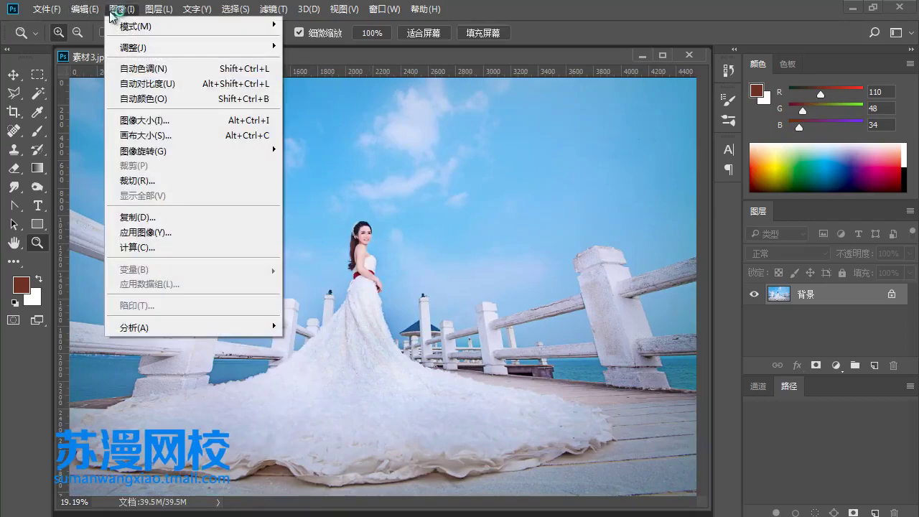
left_click(161, 125)
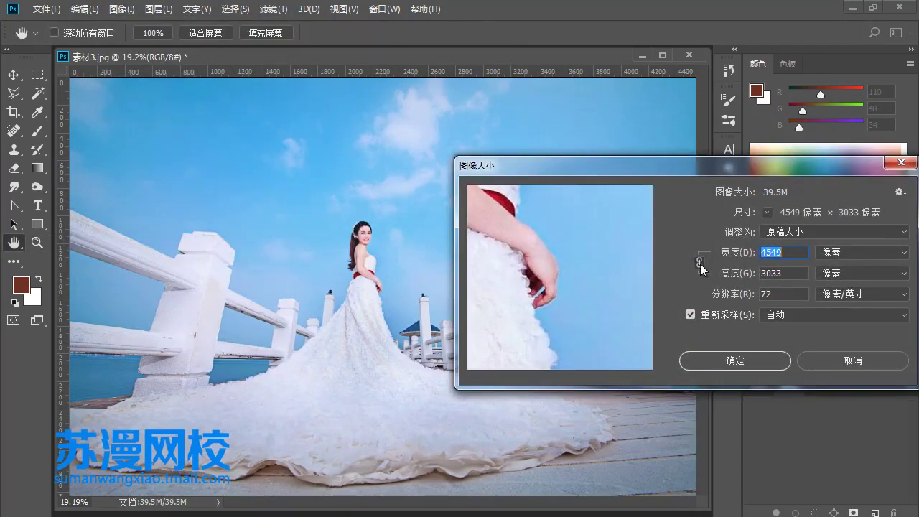
left_click(836, 352)
- Set the canvas size to 800 × 800 pixels and accept the clipping warning
left_click(122, 9)
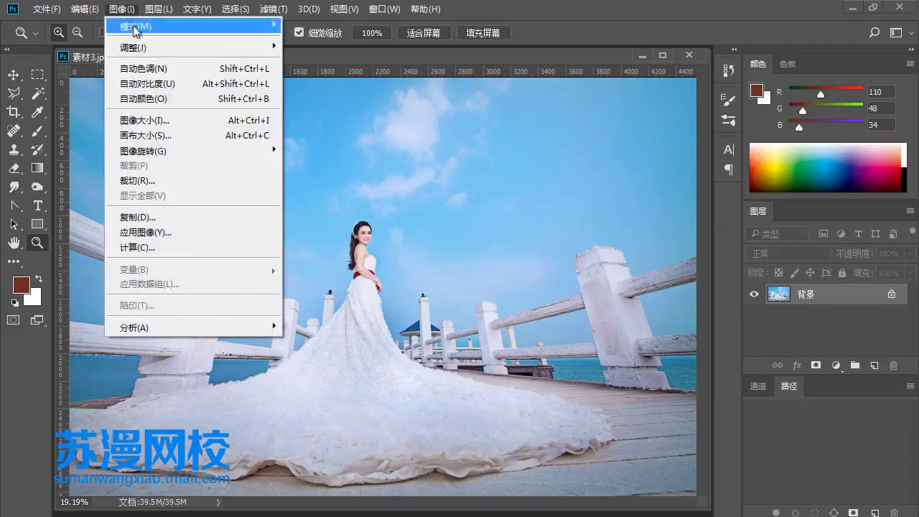
left_click(163, 133)
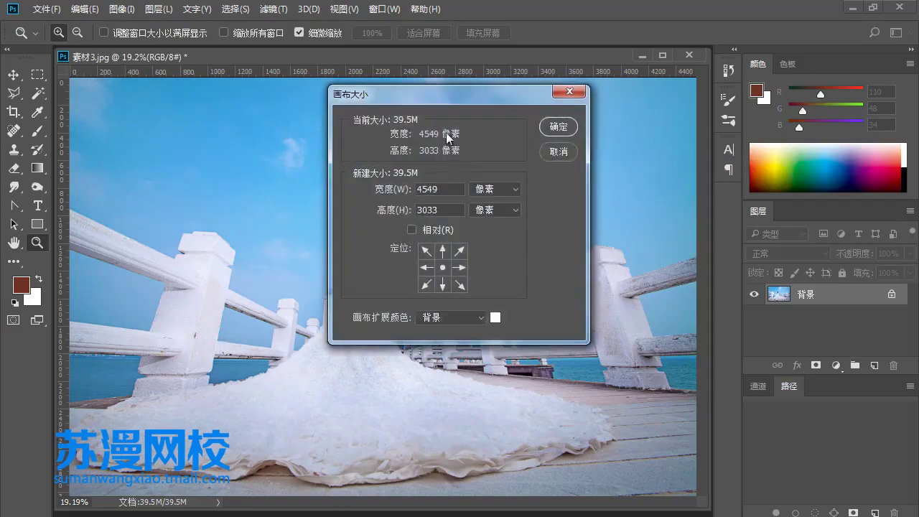
left_click_drag(443, 98, 555, 122)
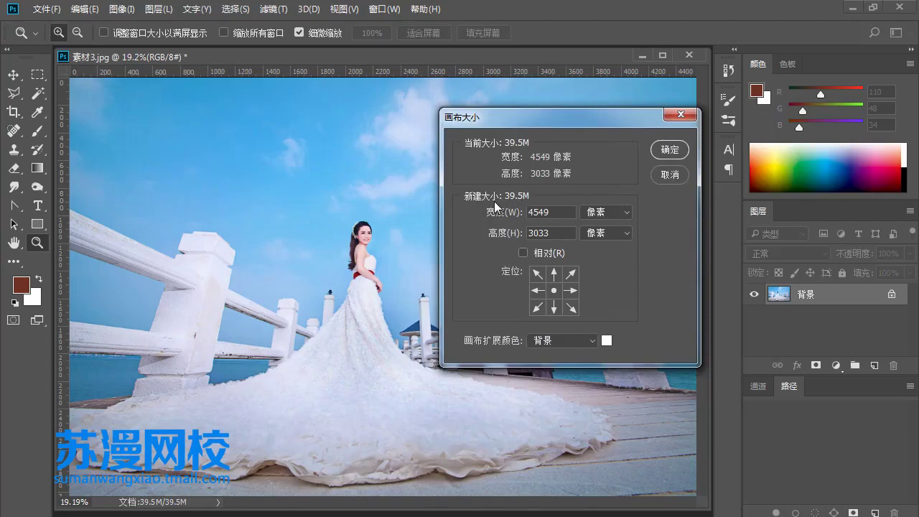
key("ctrl+a")
type("800")
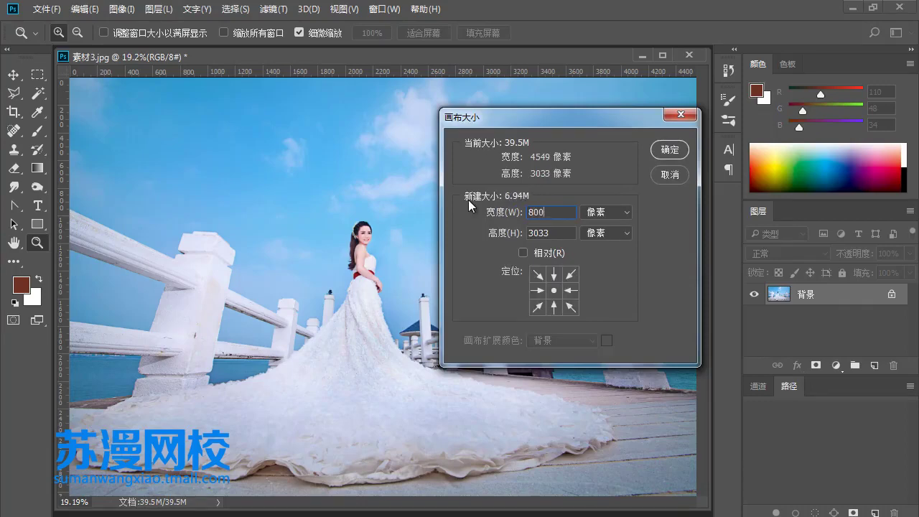
left_click_drag(494, 234, 502, 236)
type("800")
left_click(672, 150)
left_click(410, 213)
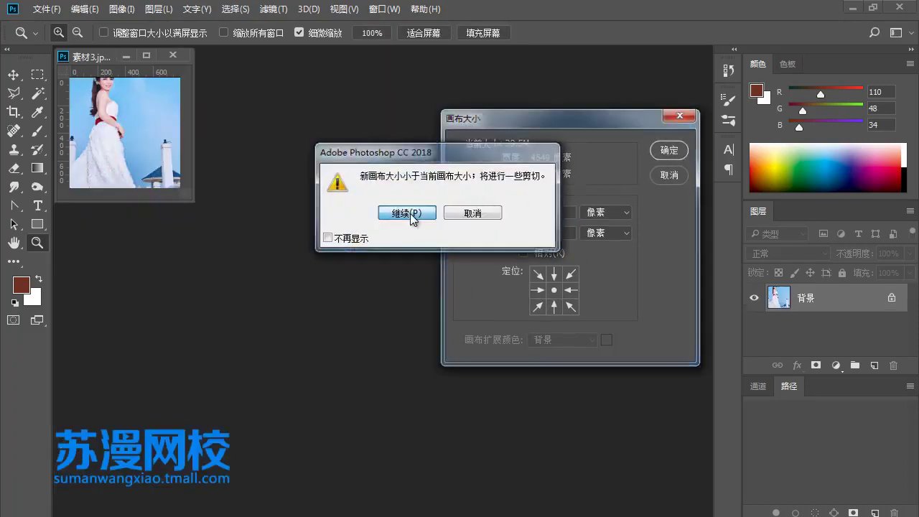
mouse_move(188, 194)
left_mouse_down()
mouse_move(486, 388)
mouse_move(539, 434)
left_mouse_up()
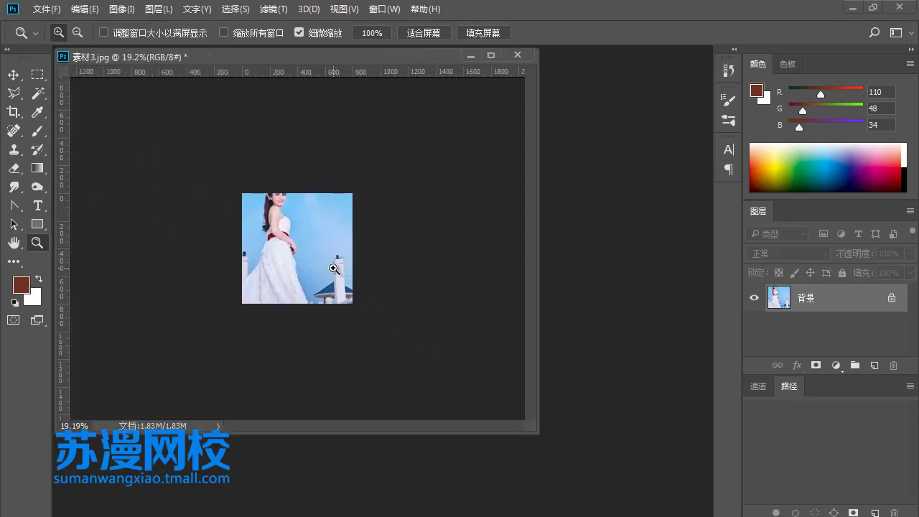
- Zoom in on the cropped result, then Step Backward and fit the full photo on screen
left_click(319, 265)
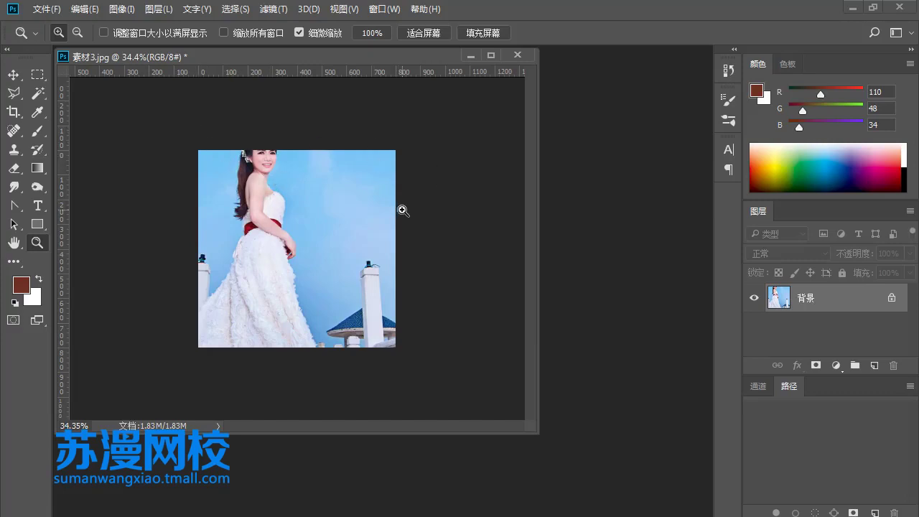
left_click(86, 11)
left_click(152, 55)
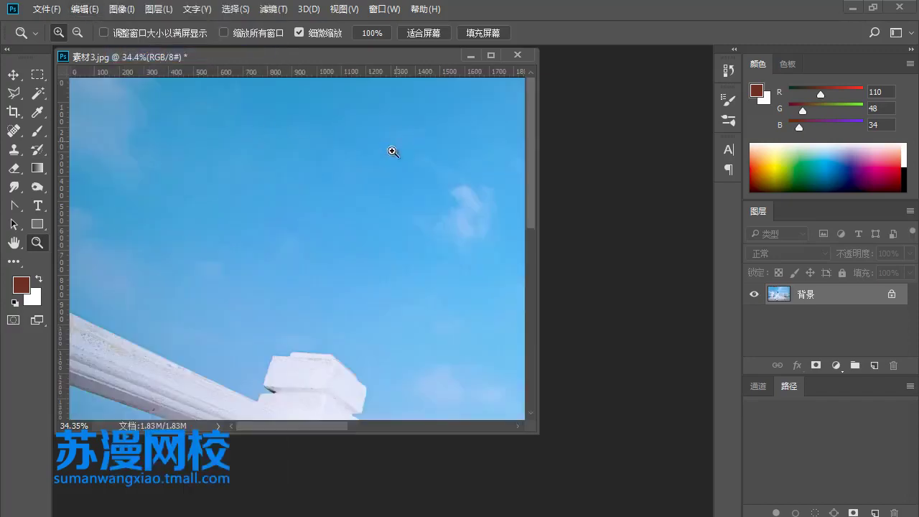
right_click(391, 152)
left_click(407, 161)
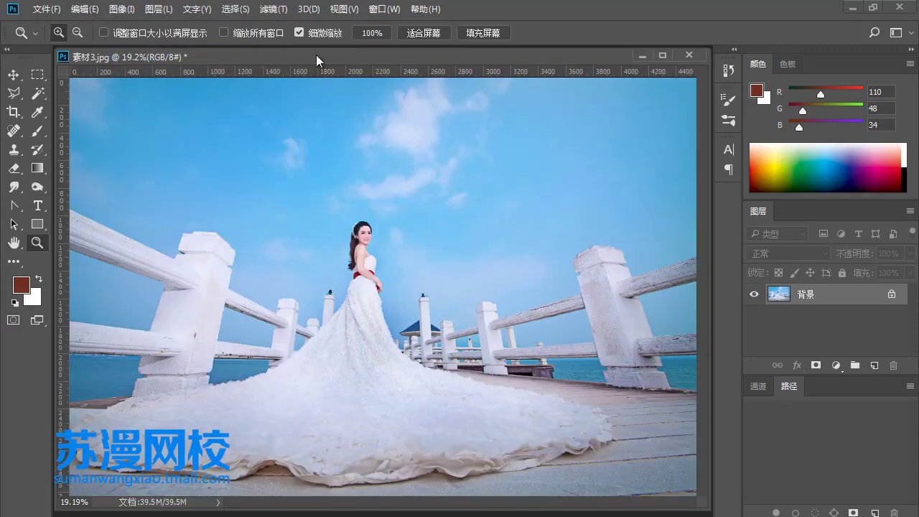
left_click_drag(316, 57, 333, 64)
left_click(121, 8)
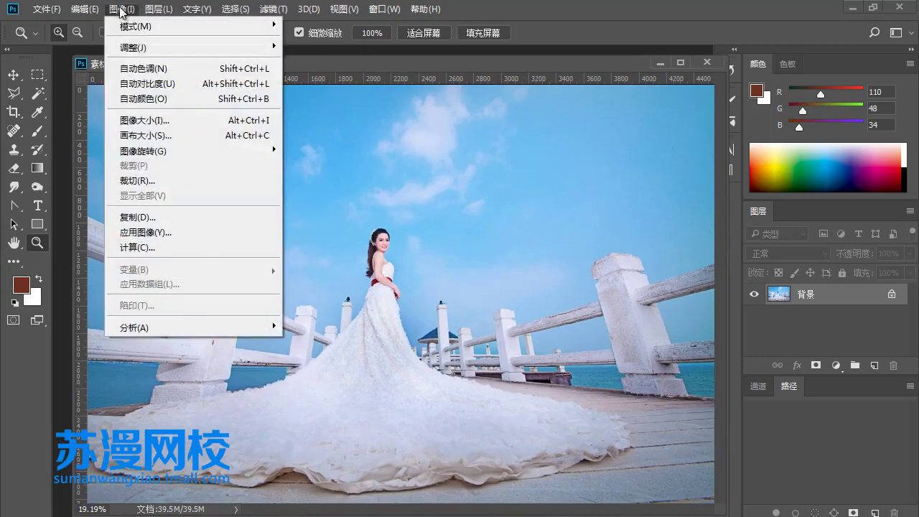
left_click(164, 137)
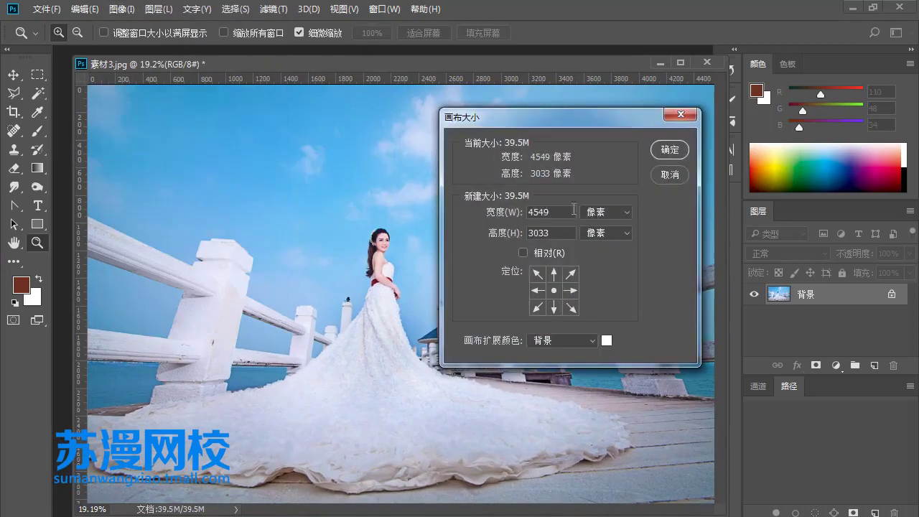
left_click_drag(574, 209, 522, 211)
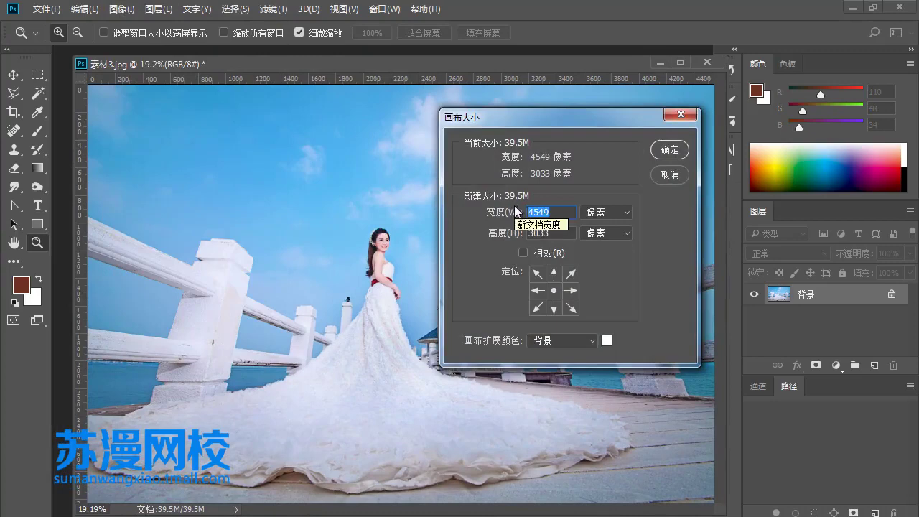
type("800")
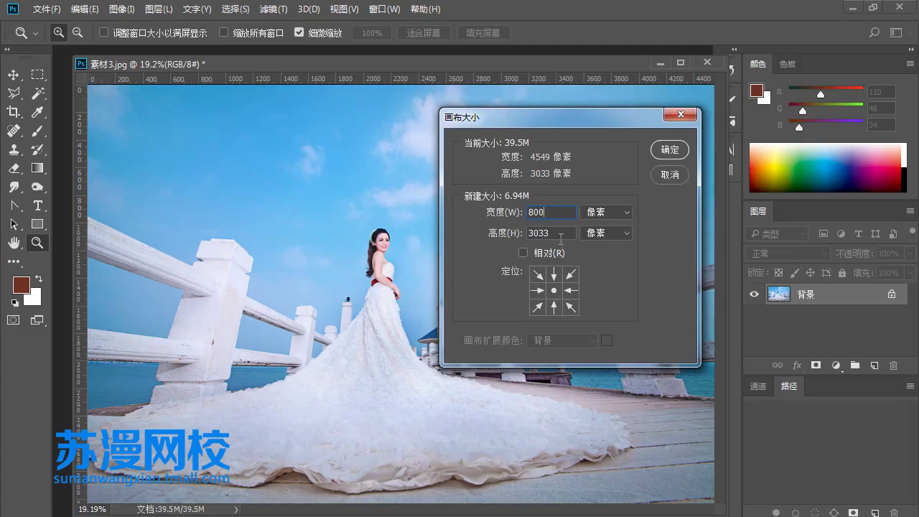
key("Tab")
type("800")
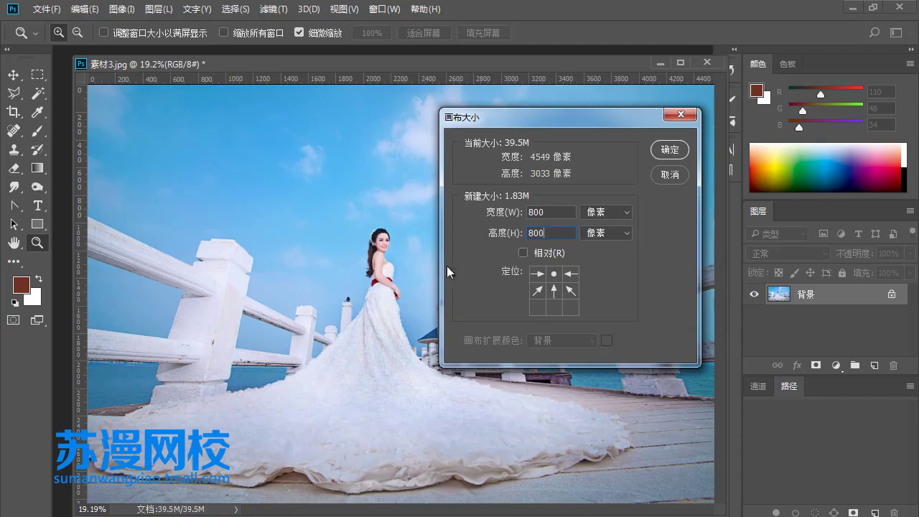
left_click(678, 152)
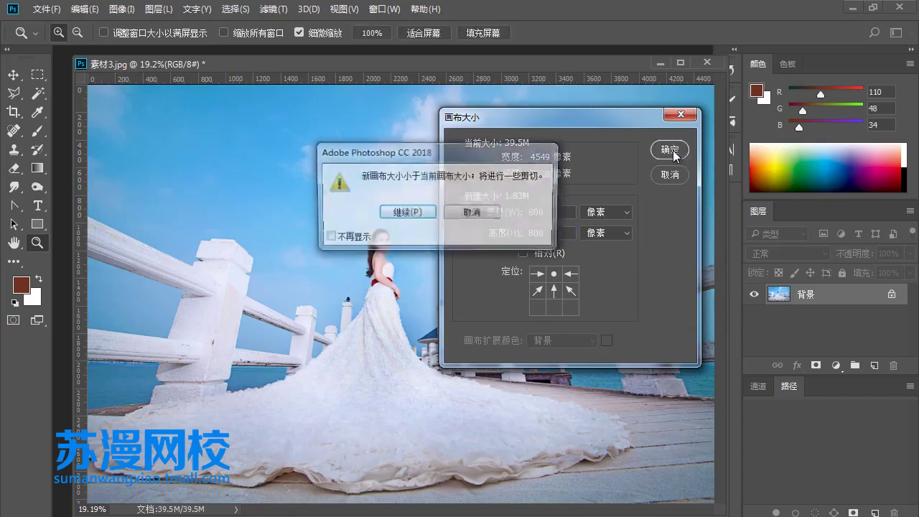
left_click(406, 213)
mouse_move(207, 201)
left_mouse_down()
mouse_move(429, 368)
mouse_move(562, 417)
left_mouse_up()
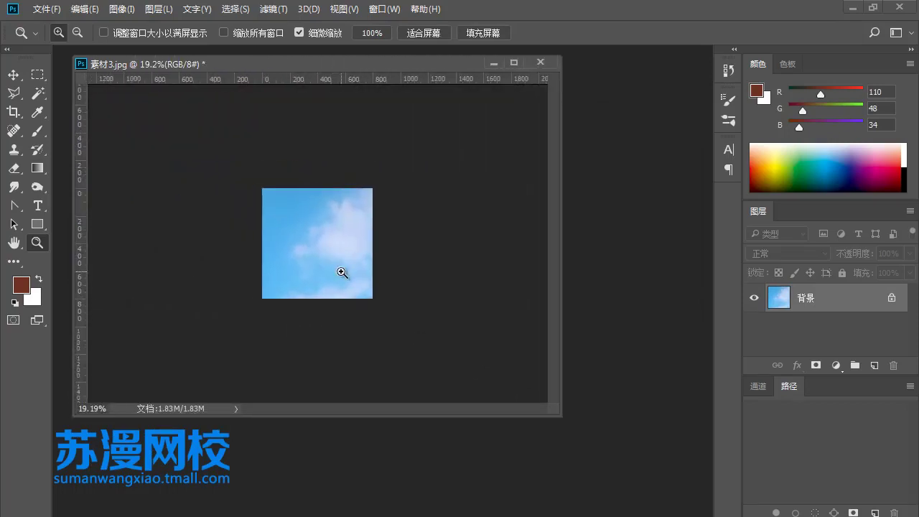
left_click(83, 13)
left_click(100, 42)
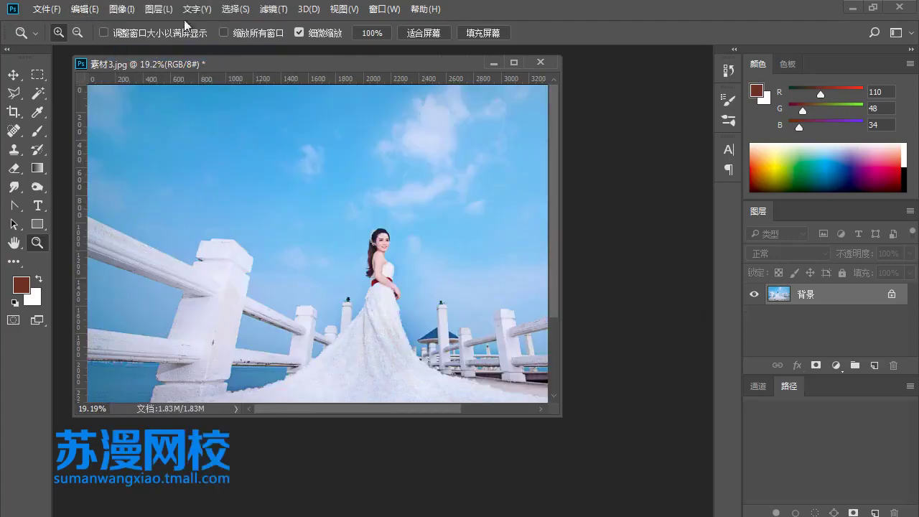
left_click(122, 8)
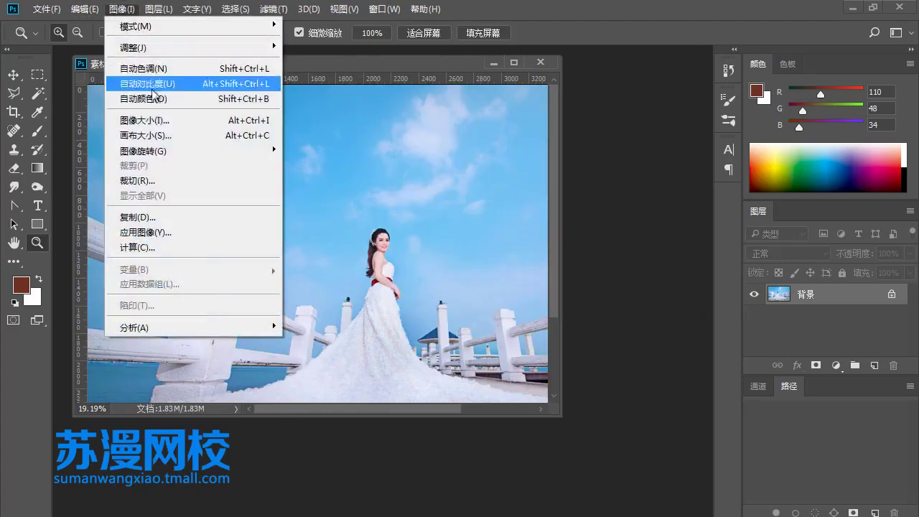
left_click(177, 137)
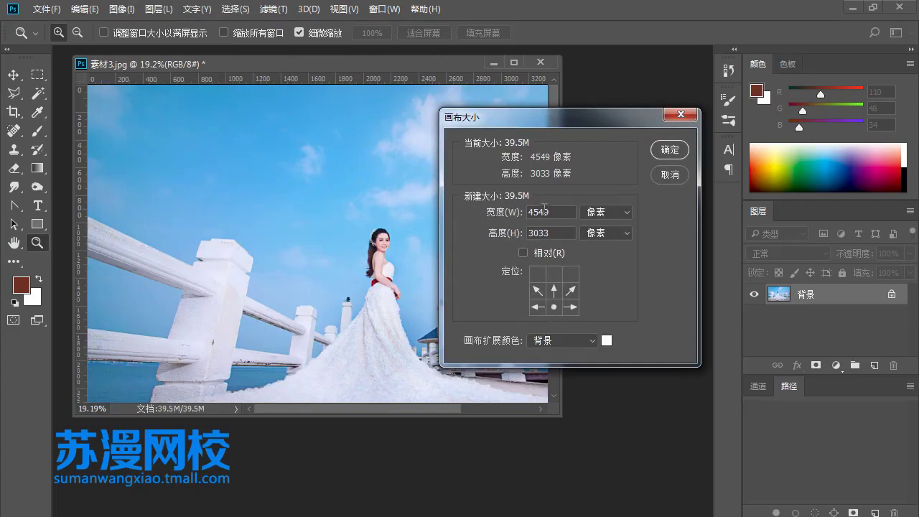
left_click_drag(545, 208, 466, 207)
type("800")
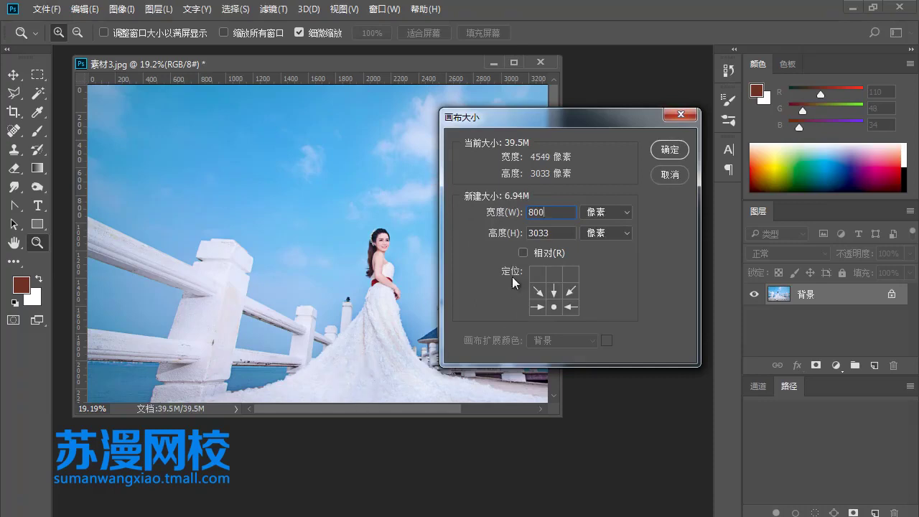
left_click_drag(565, 234, 432, 230)
type("800")
left_click(670, 149)
left_click(380, 214)
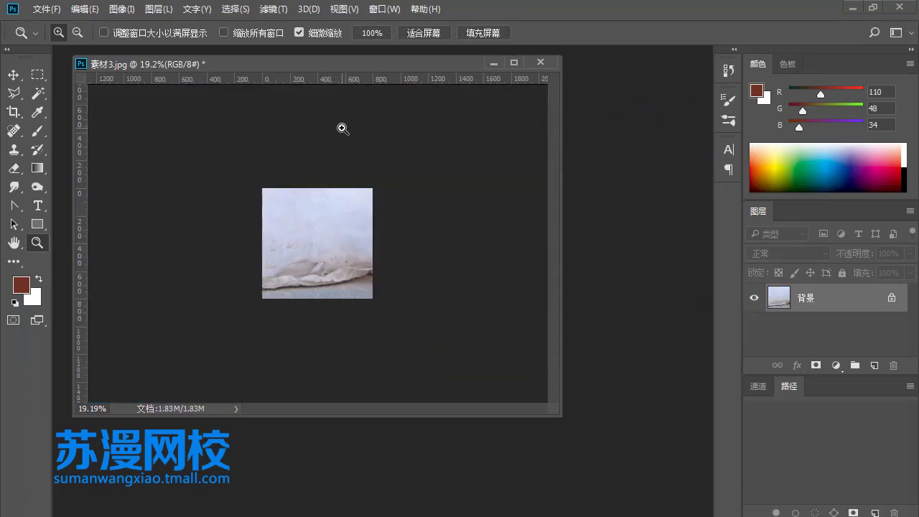
left_click(84, 9)
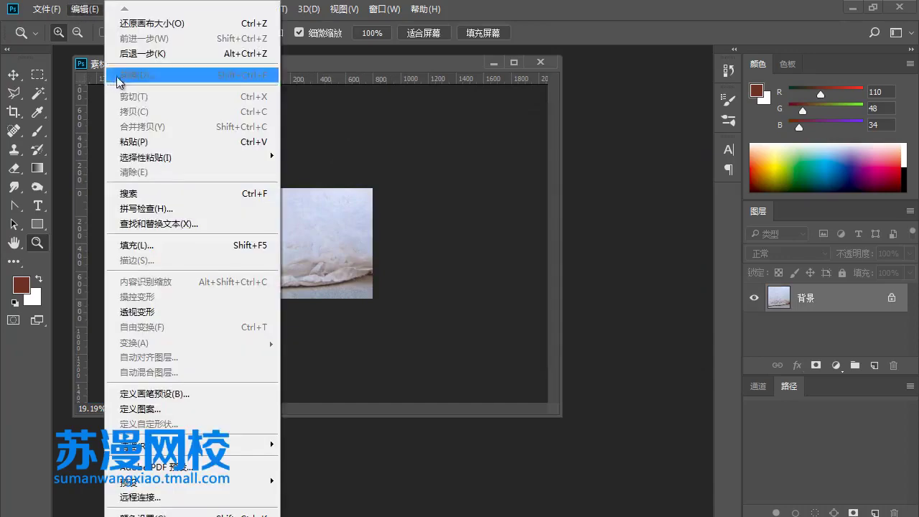
left_click(148, 54)
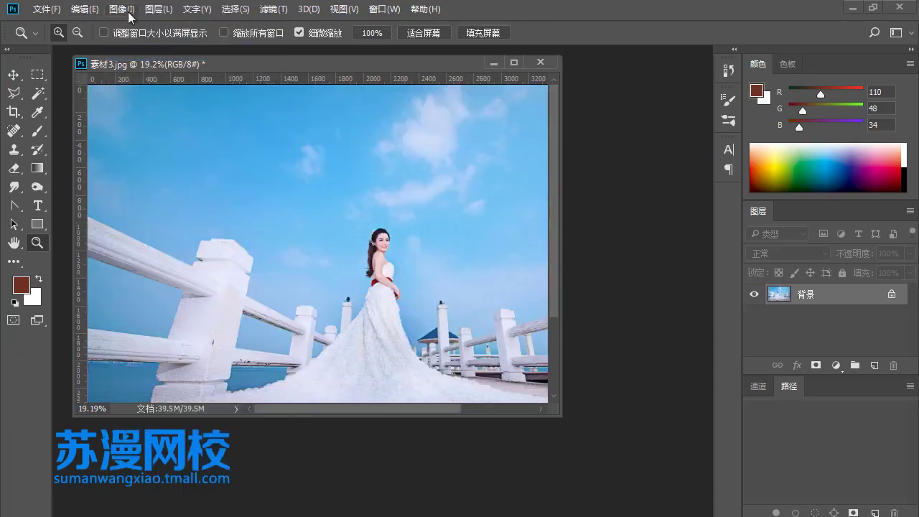
- Reposition and enlarge the photo's document window while browsing the Image menu
left_click(124, 10)
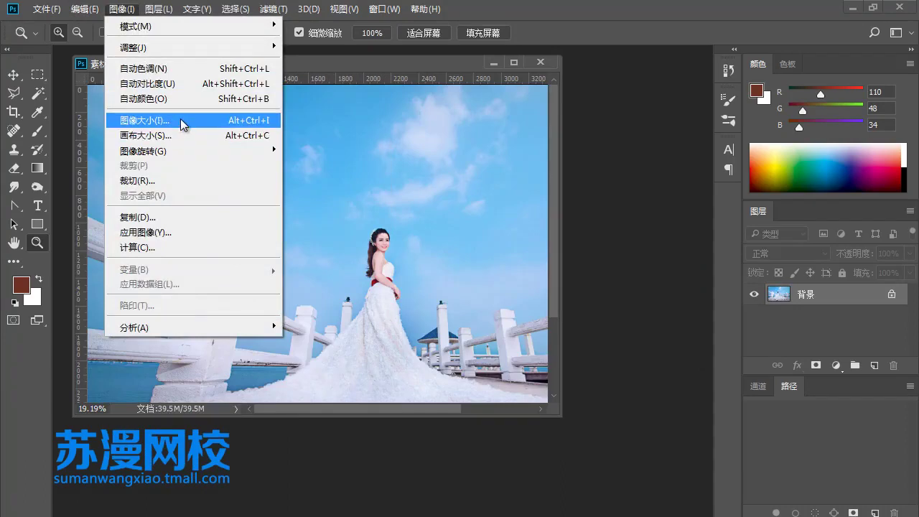
left_click_drag(386, 58, 411, 62)
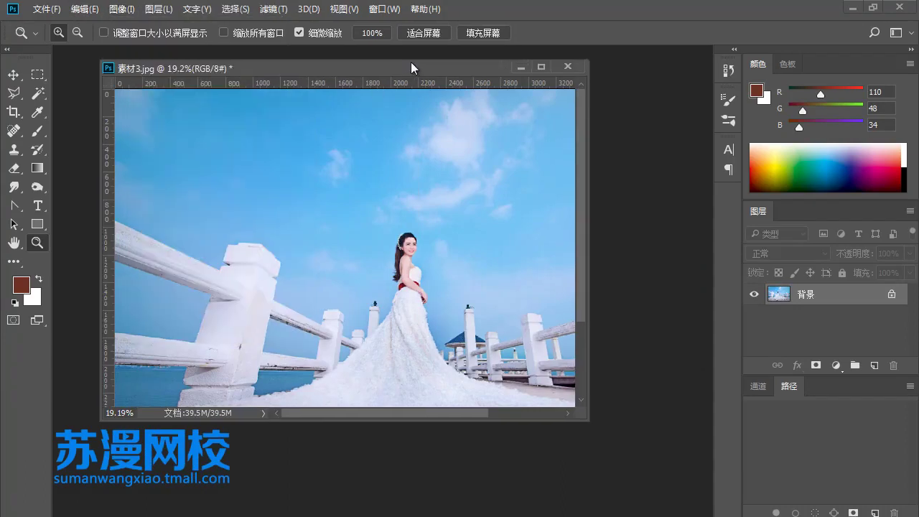
left_click(131, 10)
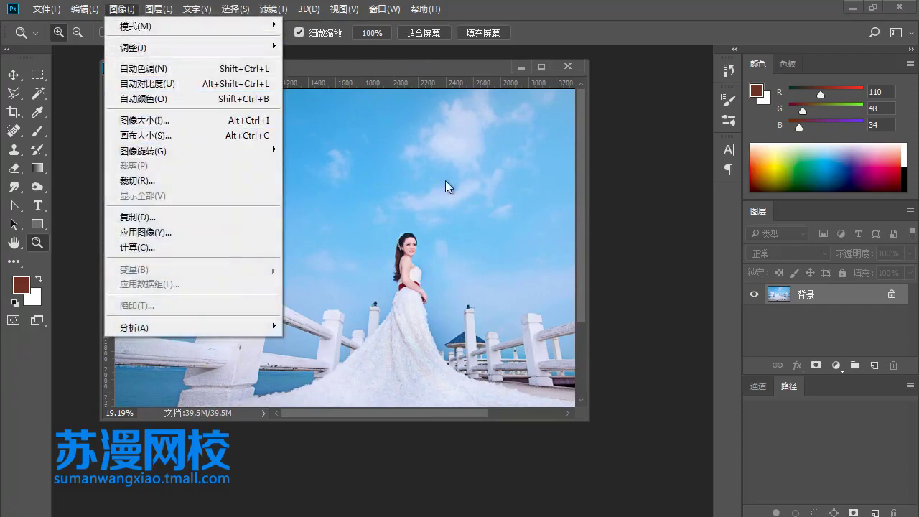
left_click(473, 68)
left_click_drag(472, 68, 466, 69)
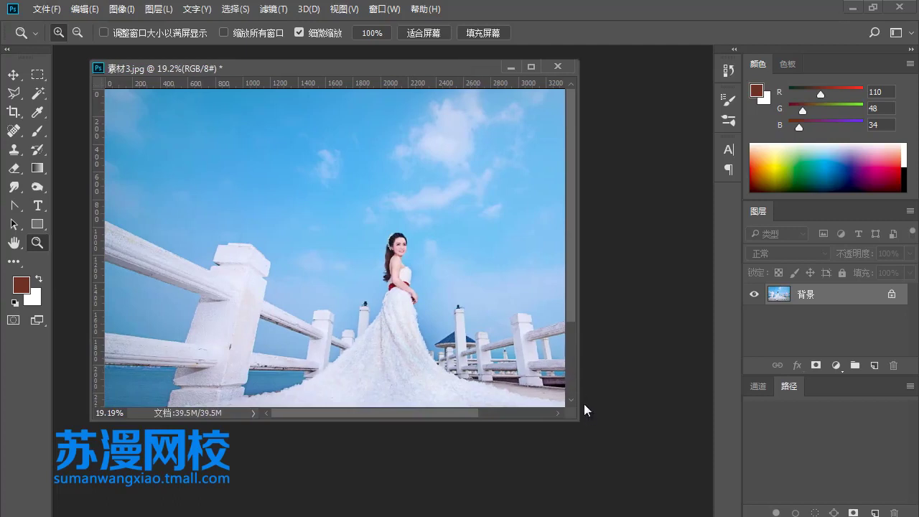
left_click_drag(577, 413, 620, 460)
right_click(443, 67)
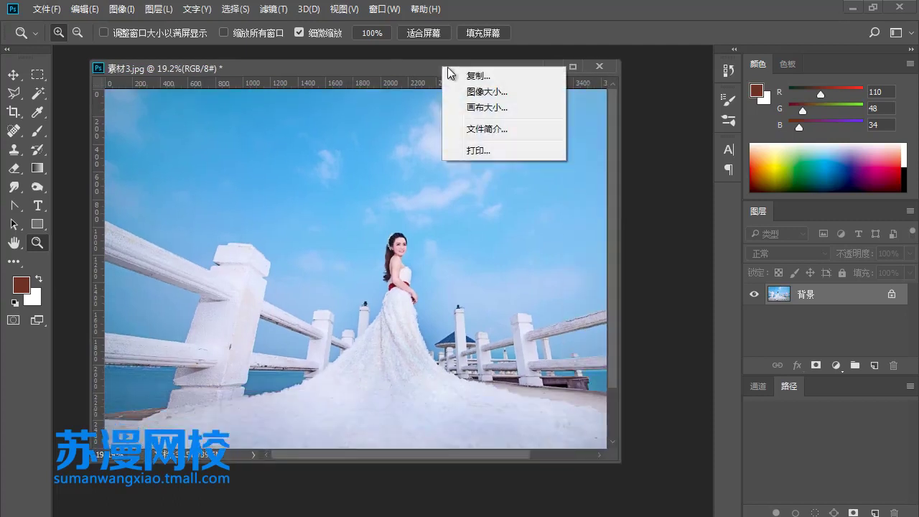
left_click(133, 13)
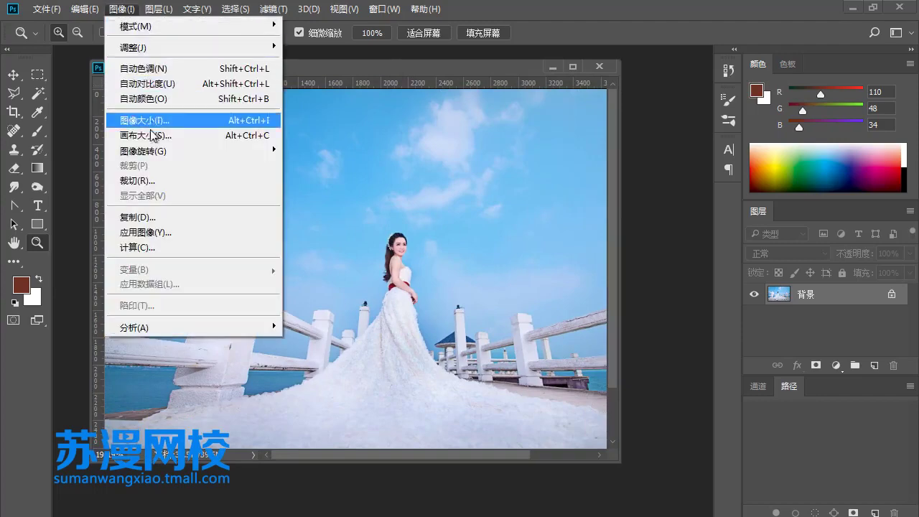
- Resize the photo proportionally to 1200 × 800 pixels by setting height 800
left_click(162, 127)
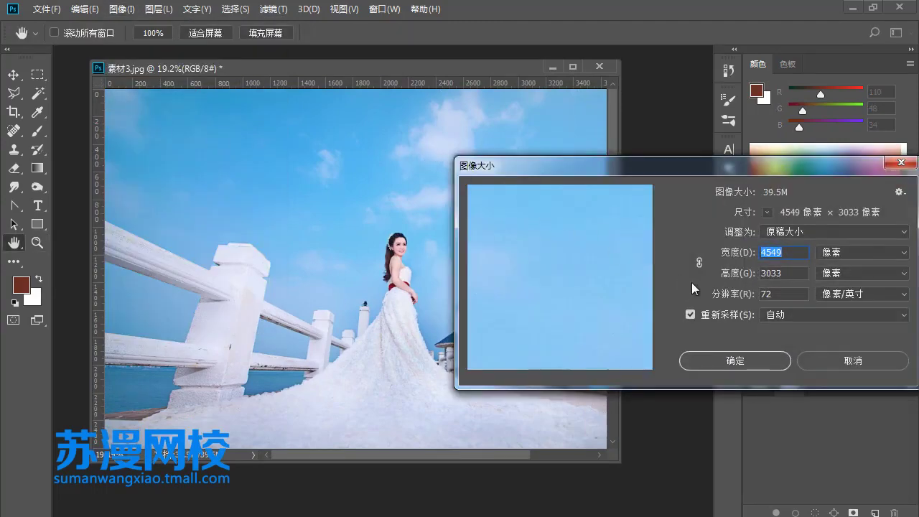
left_click(700, 264)
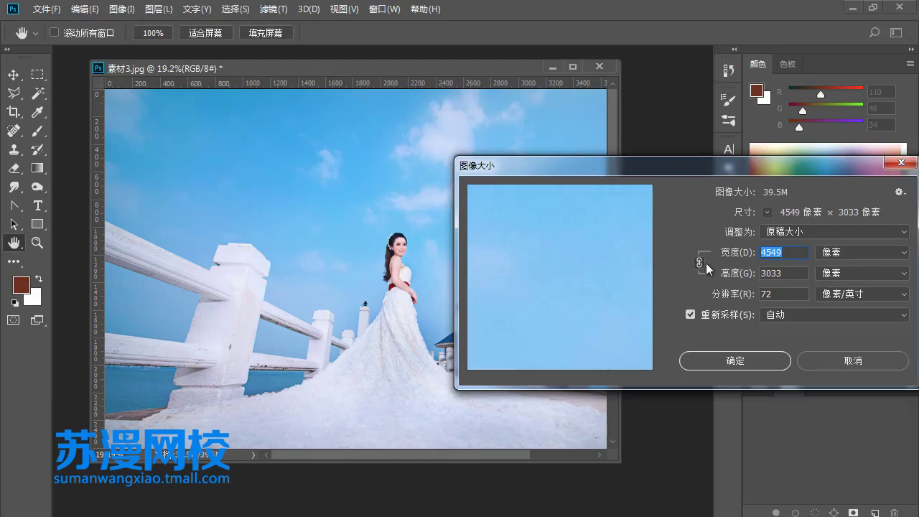
left_click(792, 273)
type("800")
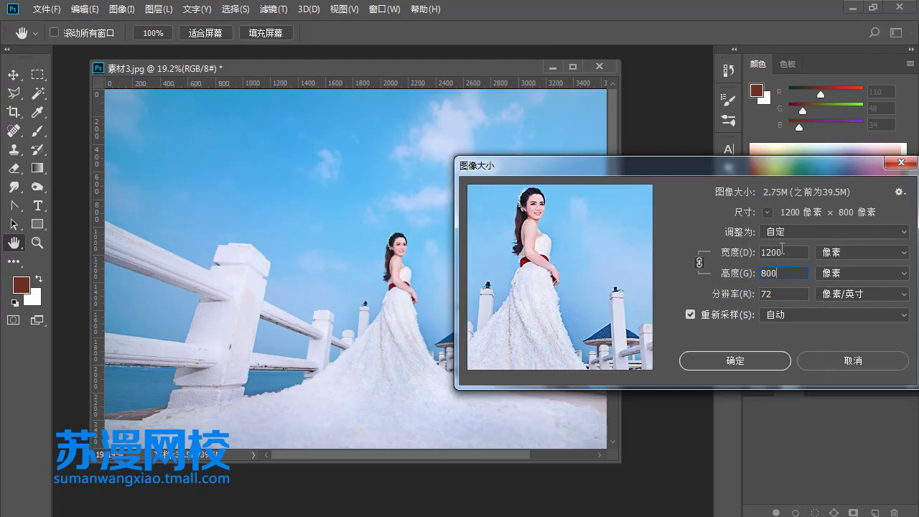
left_click_drag(787, 275, 763, 274)
left_click_drag(790, 253, 763, 253)
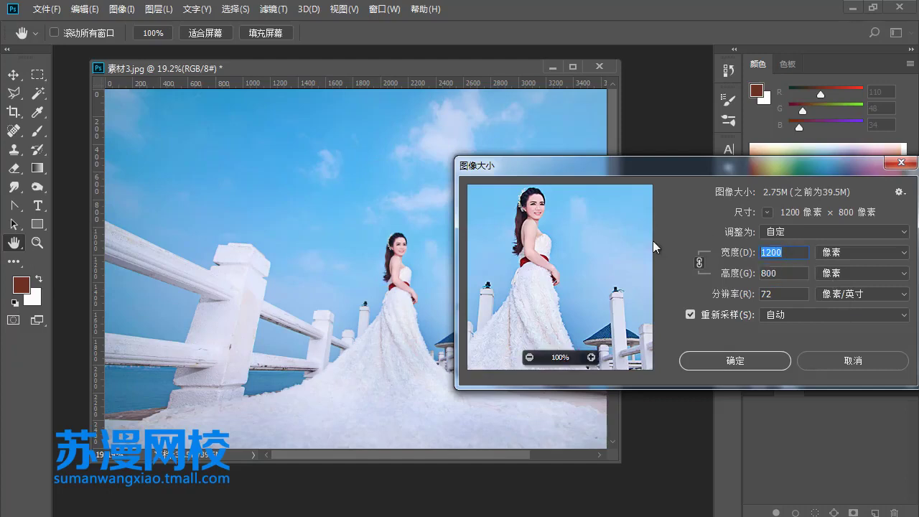
type("800")
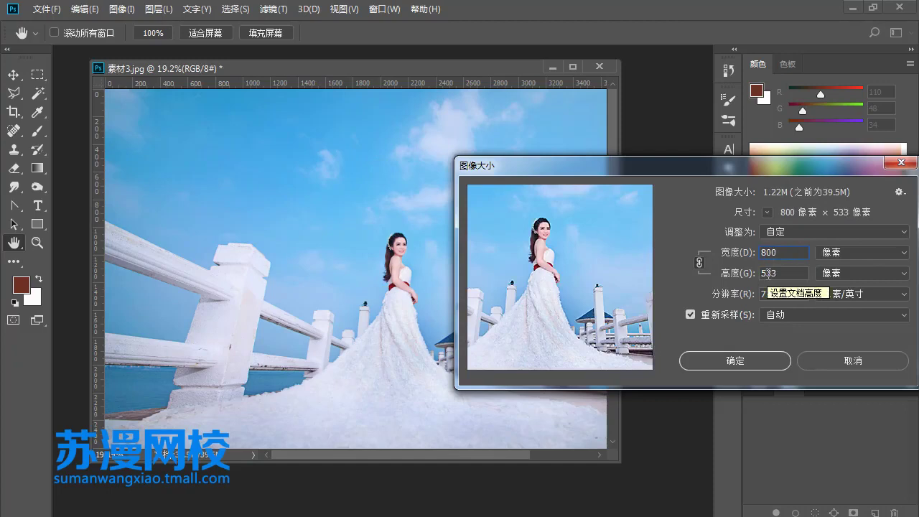
left_click_drag(774, 273, 728, 273)
type("8")
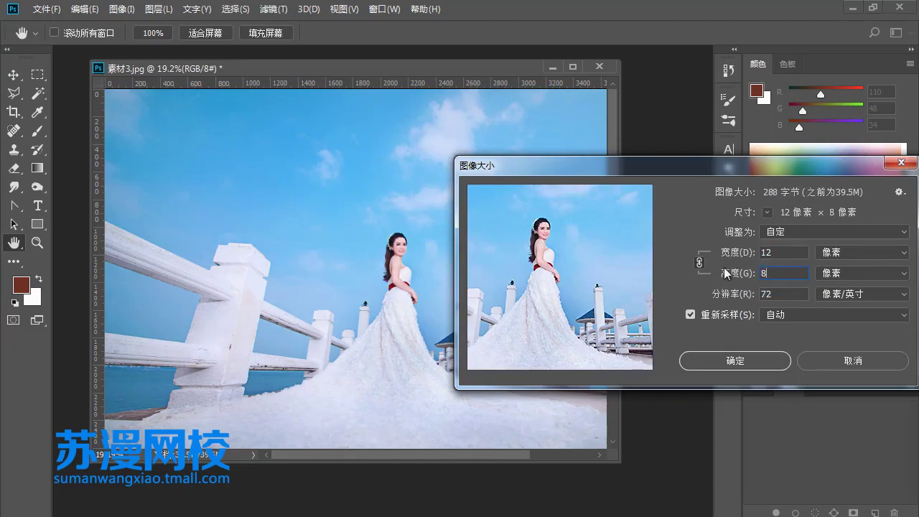
type("00")
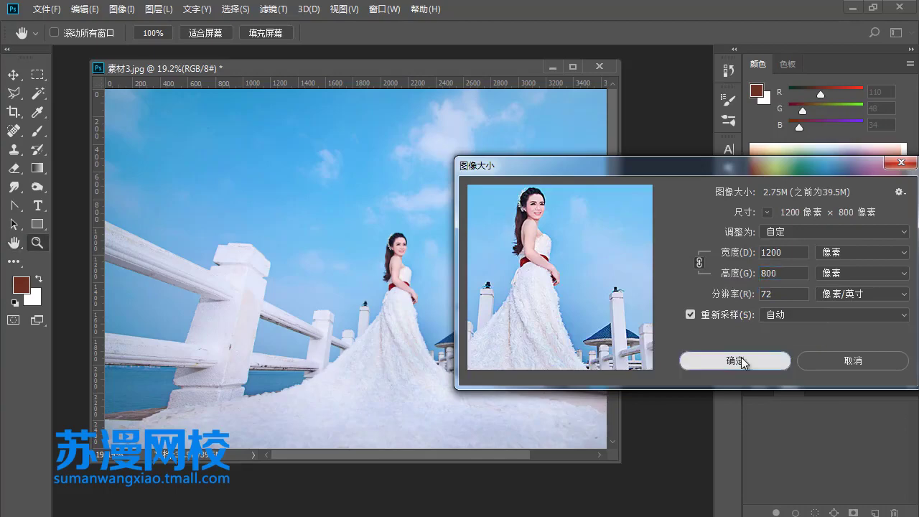
left_click(740, 361)
key("z")
left_click_drag(356, 268, 430, 309)
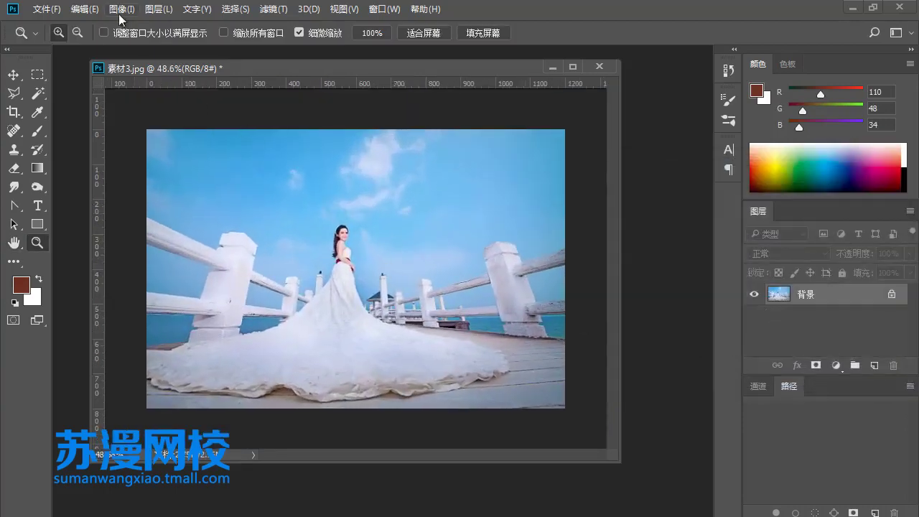
- Set the canvas width to 800 pixels, centre-anchored, and accept clipping to 800 × 800
left_click(120, 10)
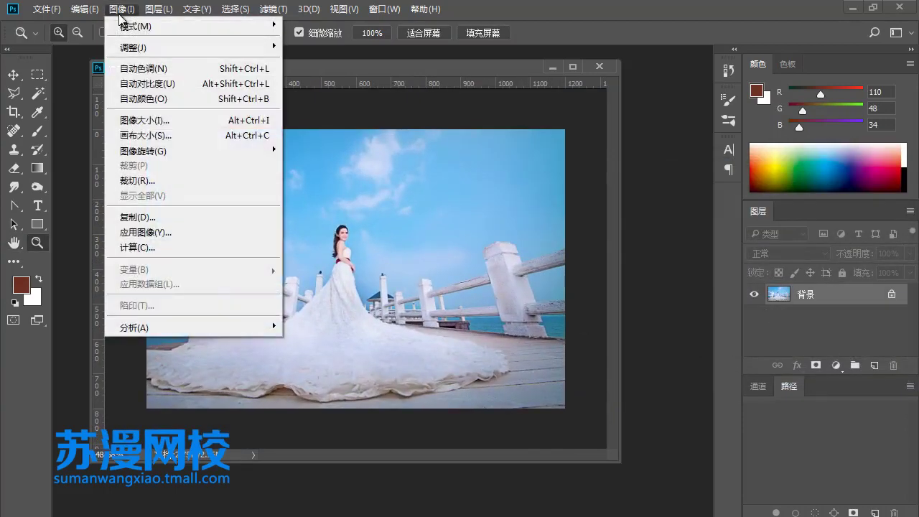
left_click(168, 135)
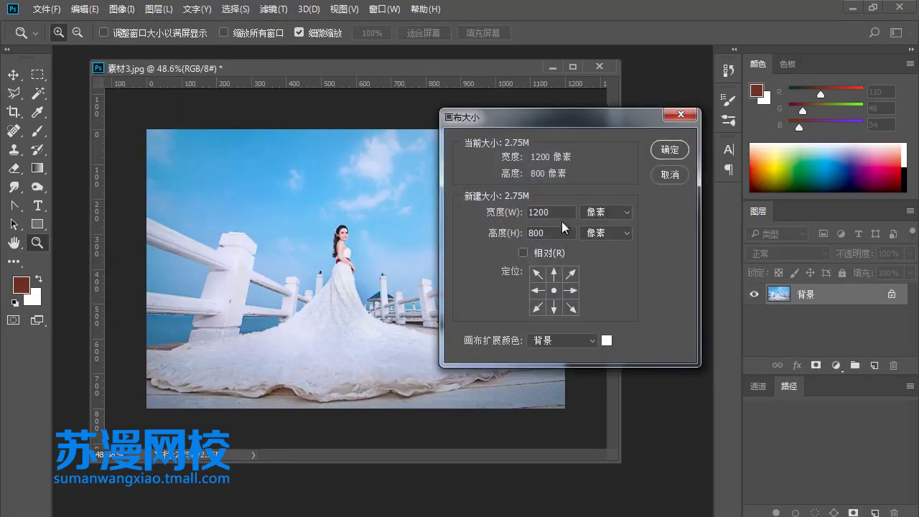
double_click(553, 213)
type("80")
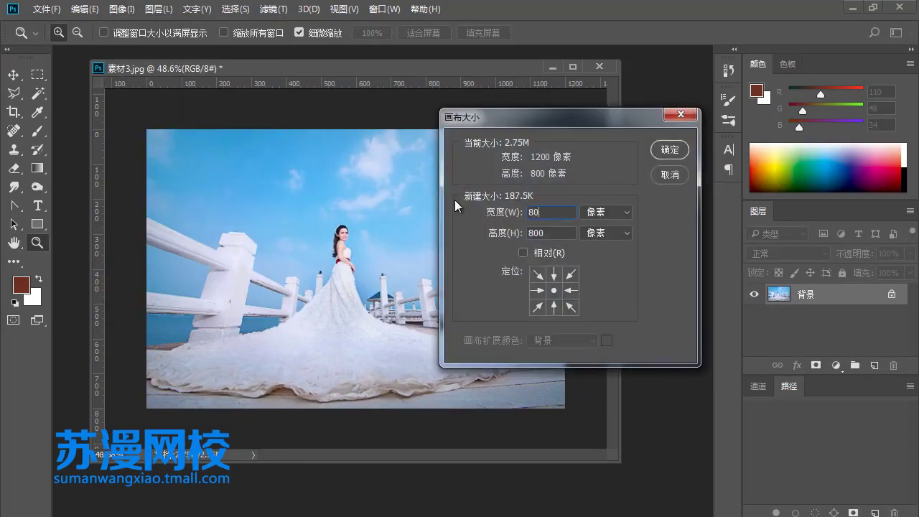
type("0")
left_click(670, 150)
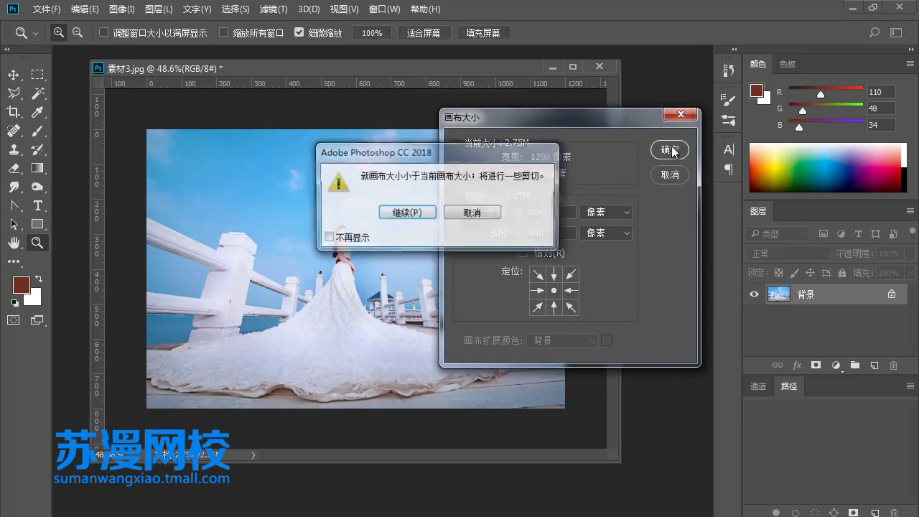
left_click(414, 212)
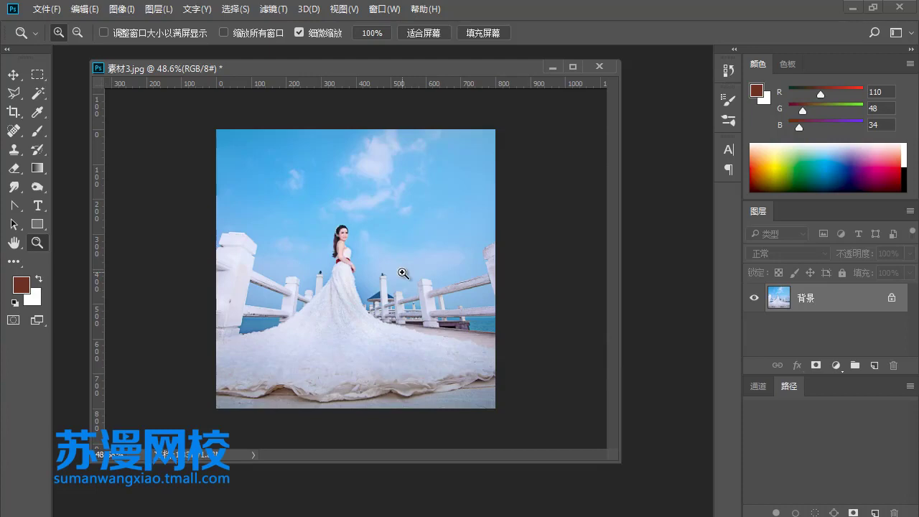
- Step backward twice to undo the square canvas crop and the 1200 × 800 resize
left_click(85, 9)
left_click(177, 55)
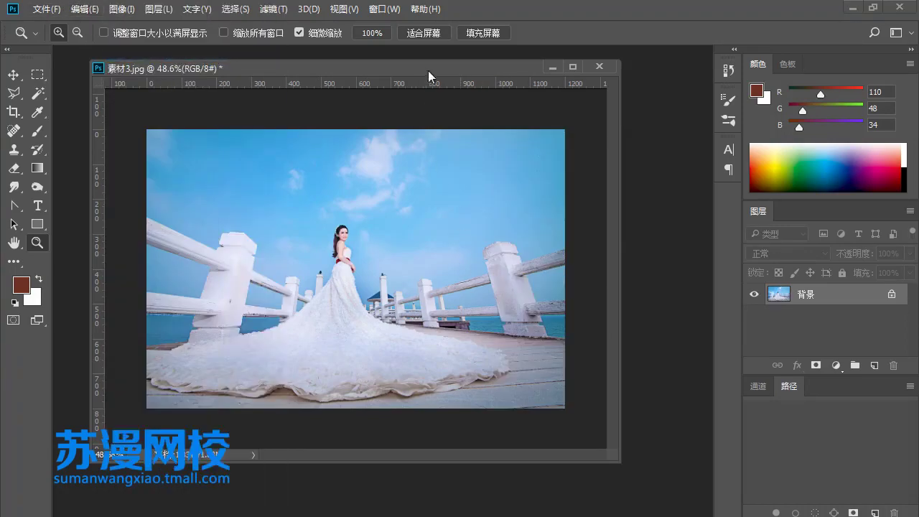
left_click_drag(428, 75, 529, 83)
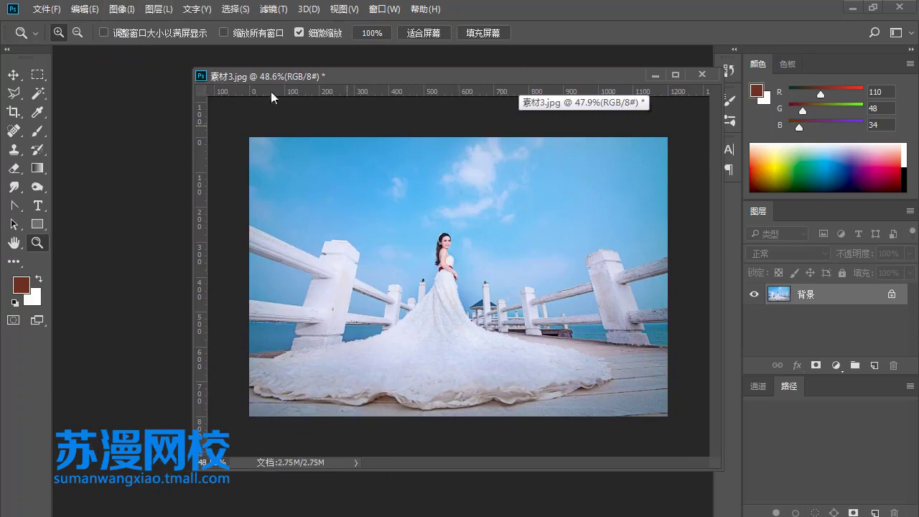
left_click(89, 9)
left_click(131, 55)
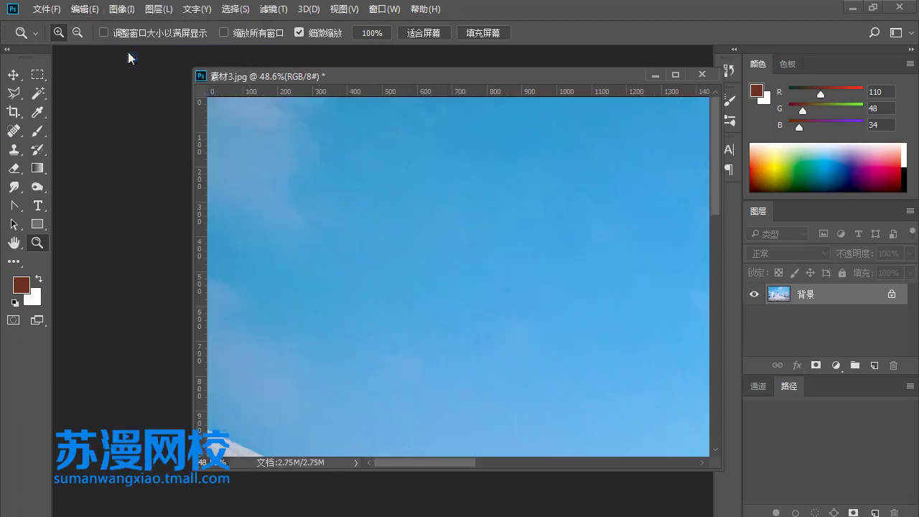
- Fit the full-size 素材3.jpg photo on screen and shift its window right
right_click(531, 285)
left_click(550, 295)
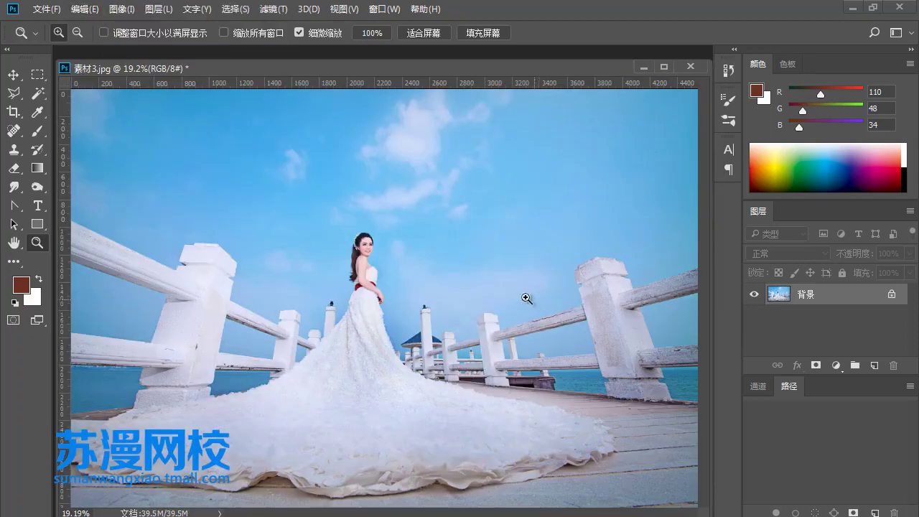
left_click_drag(300, 67, 399, 62)
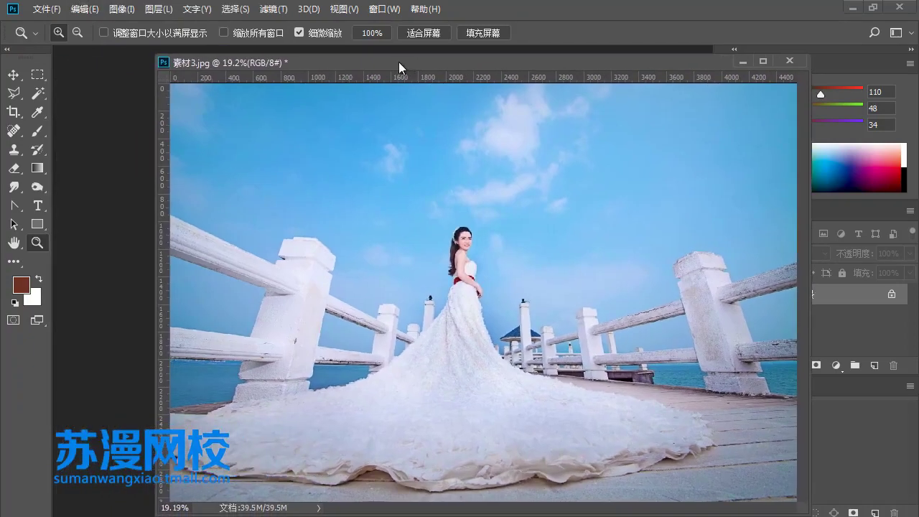
left_click(39, 12)
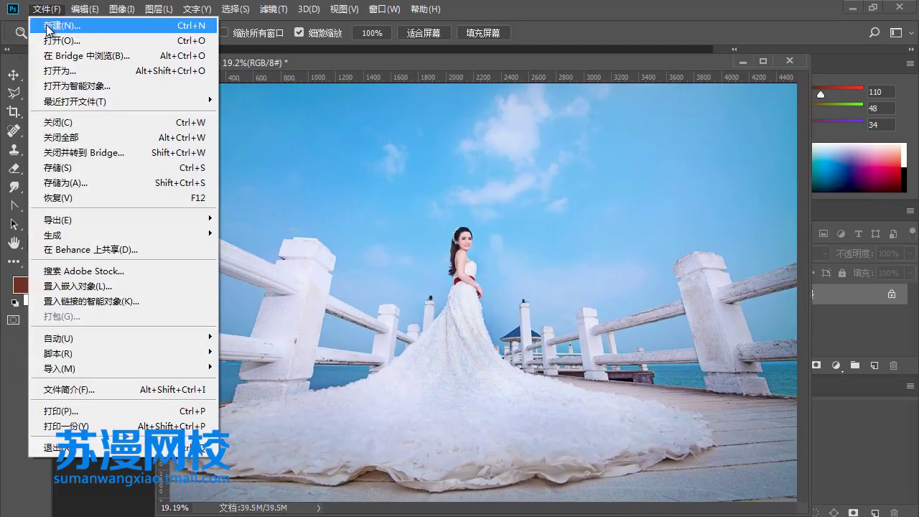
- Create a new blank white 800 × 800 pixel document, 未标题-1
left_click(50, 25)
double_click(350, 221)
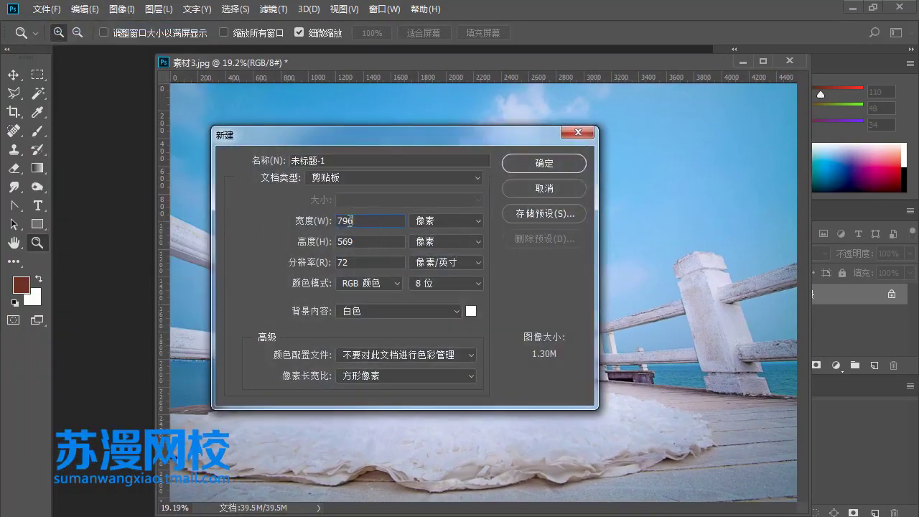
type("800")
key("Tab")
type("800")
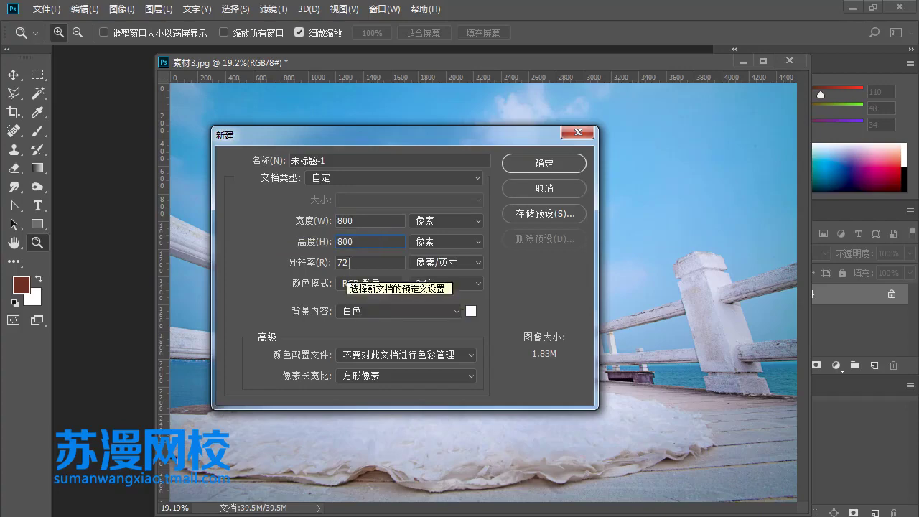
left_click(537, 167)
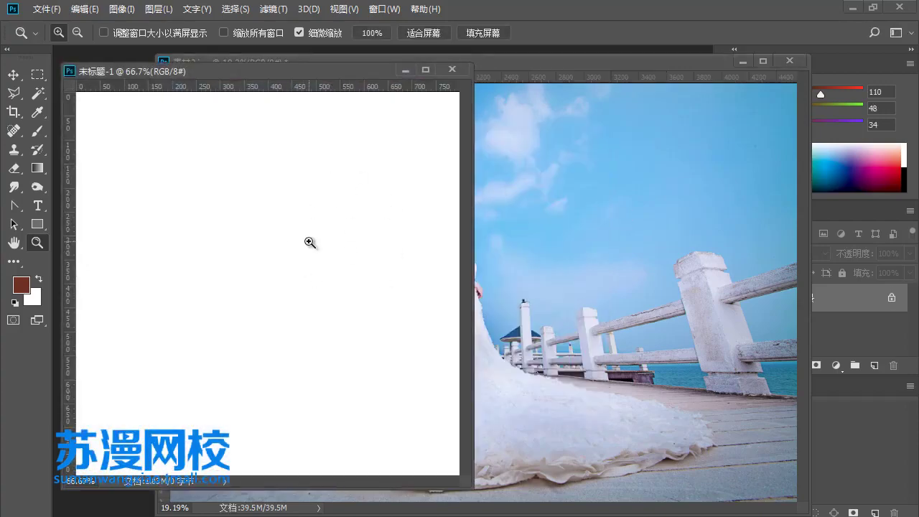
- Drag the wedding photo from 素材3.jpg into 未标题-1 with the Move tool
left_click(12, 75)
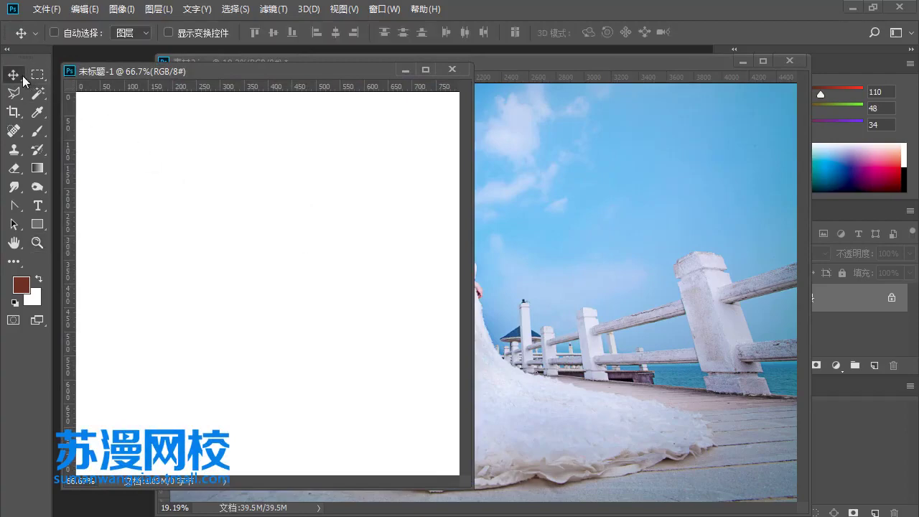
left_click(602, 248)
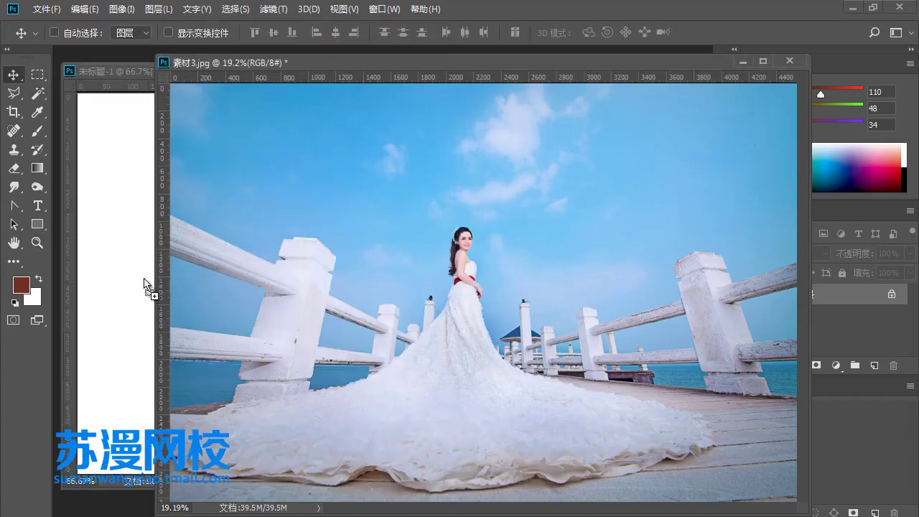
mouse_move(602, 248)
left_mouse_down()
mouse_move(142, 280)
mouse_move(361, 325)
mouse_move(341, 315)
left_mouse_up()
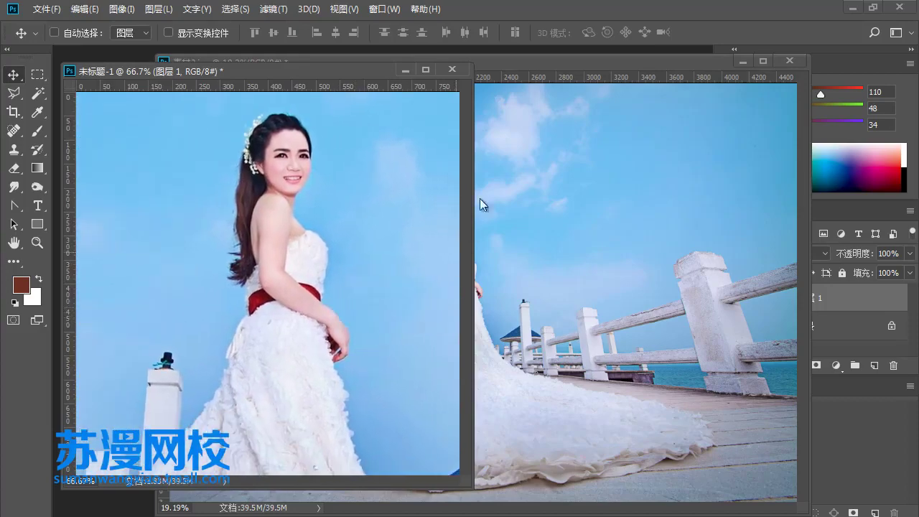
- Widen the 未标题-1 window and zoom out to see the whole overflowing photo layer
left_click_drag(472, 138, 790, 154)
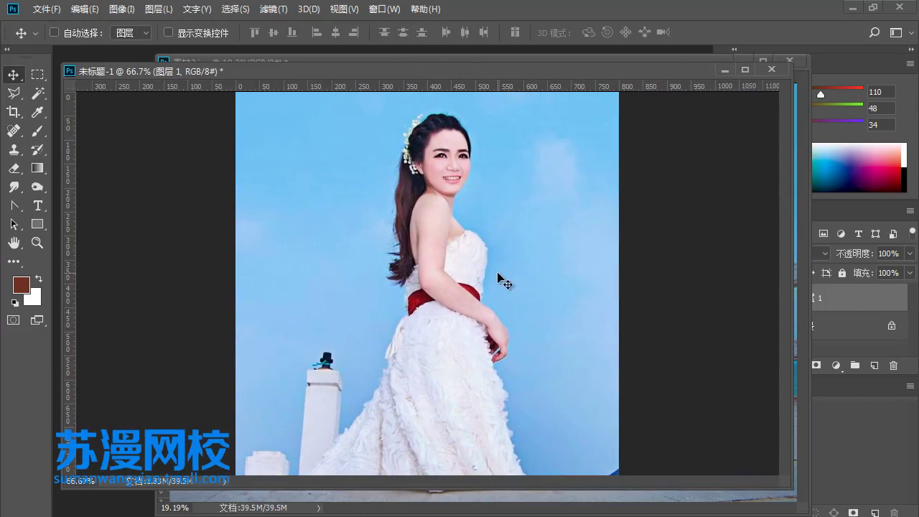
key("ctrl+minus")
key("ctrl+minus")
key("ctrl+minus")
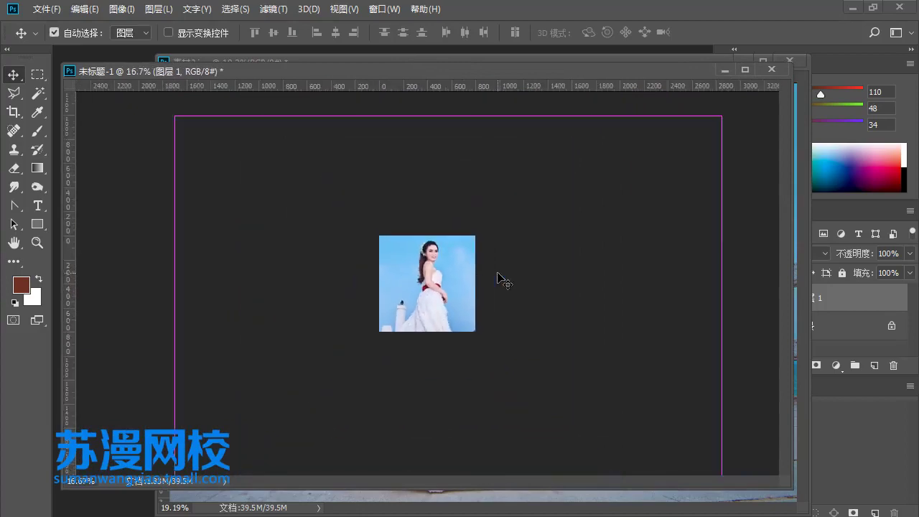
key("ctrl+minus")
key("ctrl+minus")
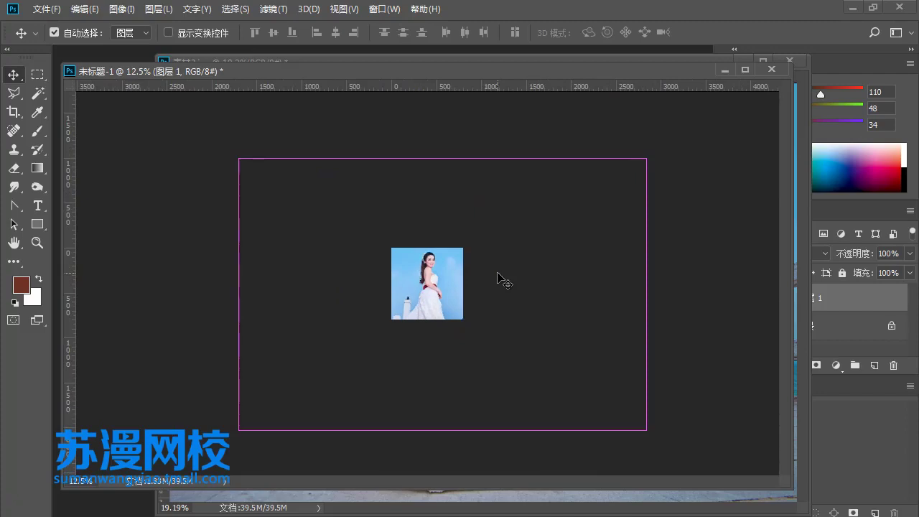
key("ctrl+plus")
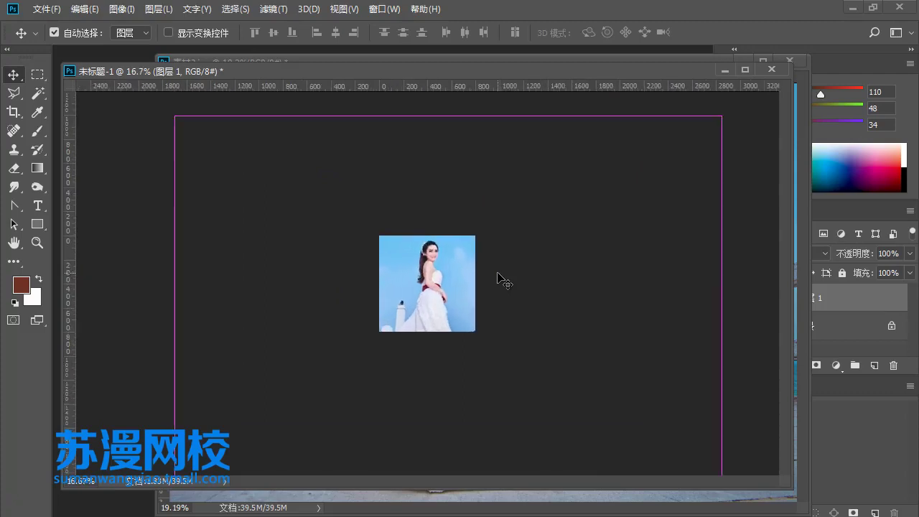
key("ctrl+minus")
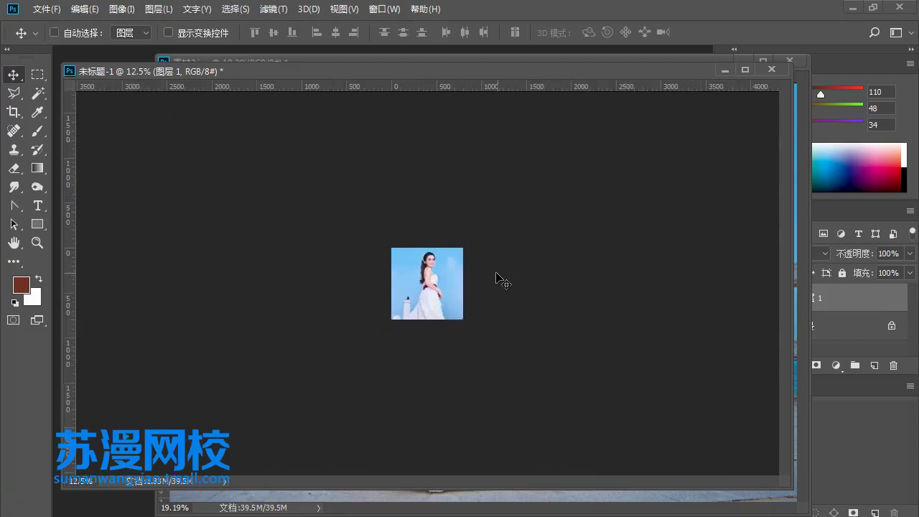
left_click(85, 10)
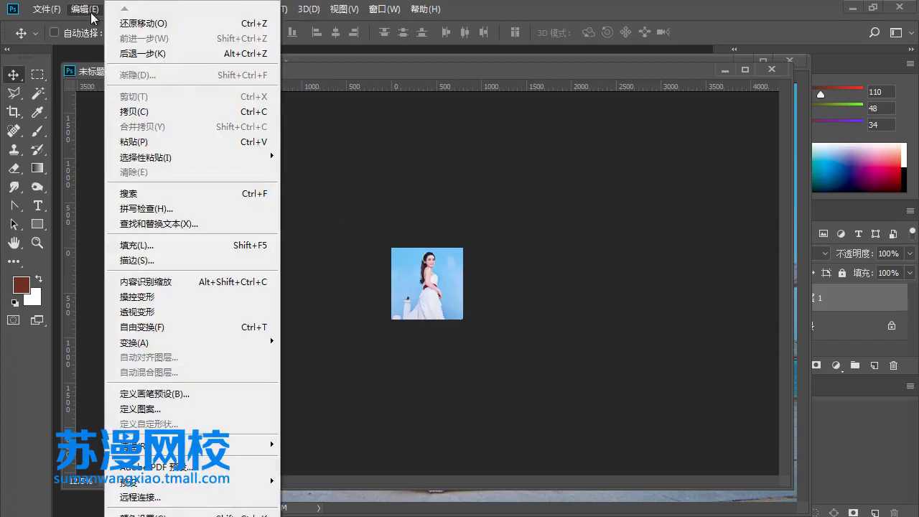
- Free-transform 图层 1, squashing it to about 93% width and 32% height
left_click(260, 329)
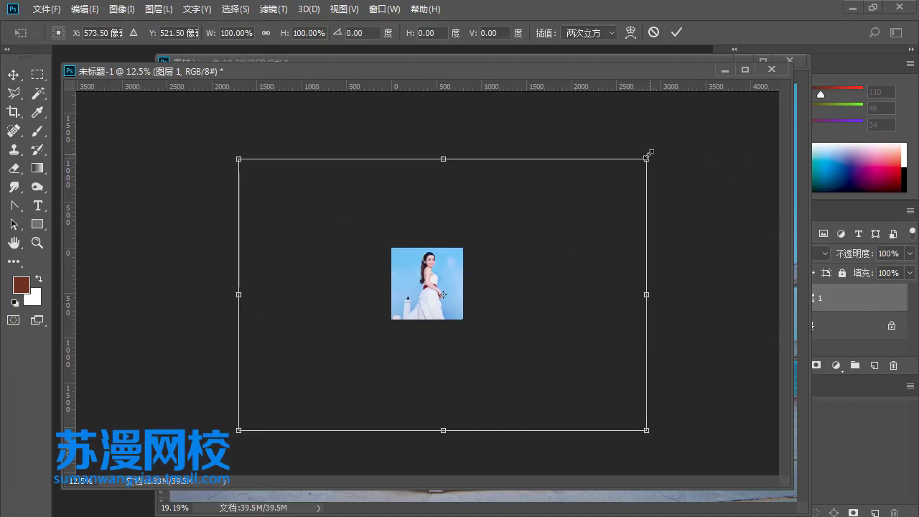
mouse_move(648, 154)
left_mouse_down()
mouse_move(445, 294)
mouse_move(721, 236)
mouse_move(668, 188)
mouse_move(677, 232)
left_mouse_up()
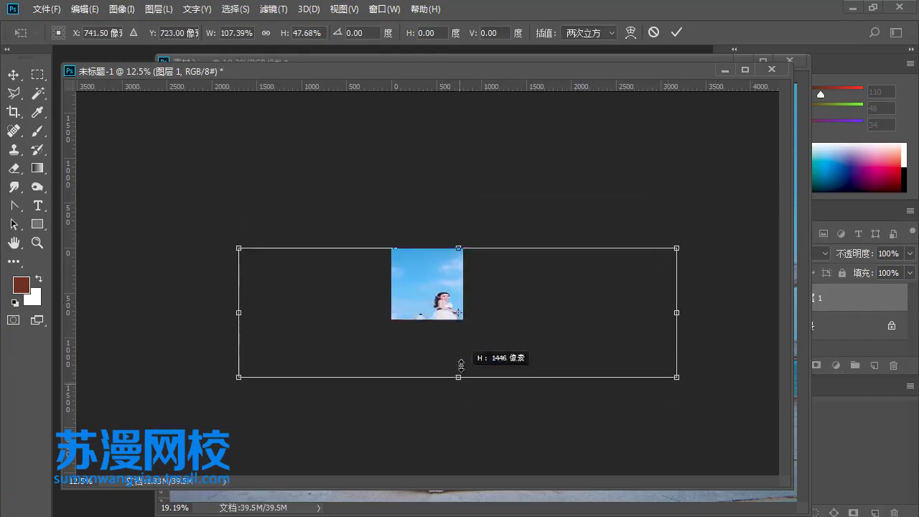
left_click_drag(456, 429, 458, 335)
left_click_drag(676, 291, 617, 291)
key("Return")
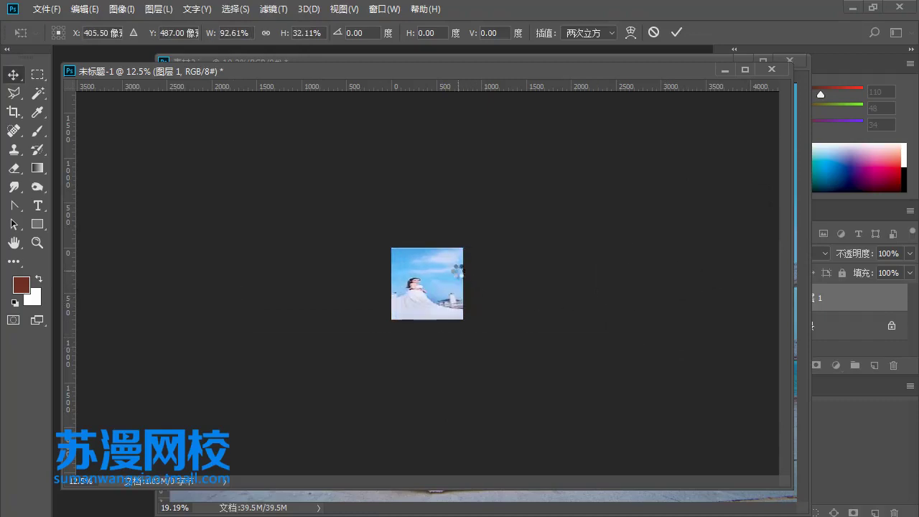
- Zoom in, fit on screen, then zoom out to inspect the squashed layer
left_click(34, 245)
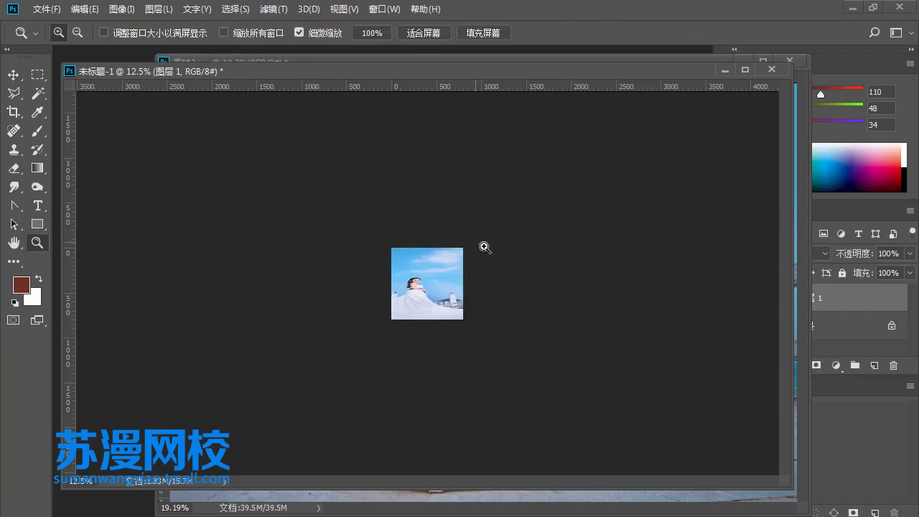
left_click_drag(425, 309, 423, 310)
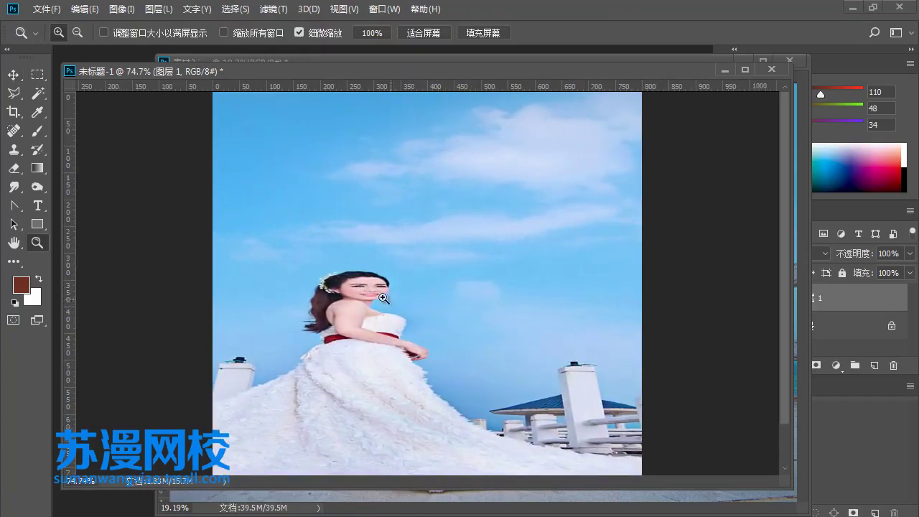
right_click(298, 178)
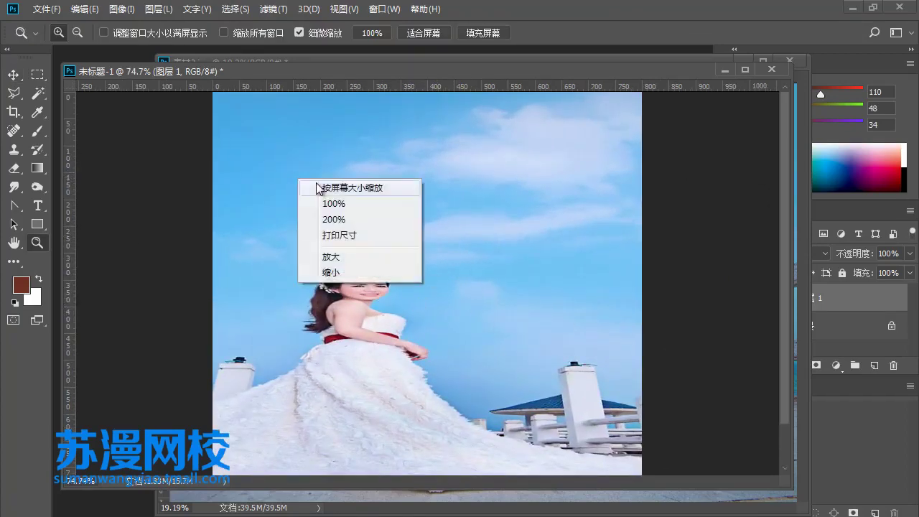
left_click(318, 183)
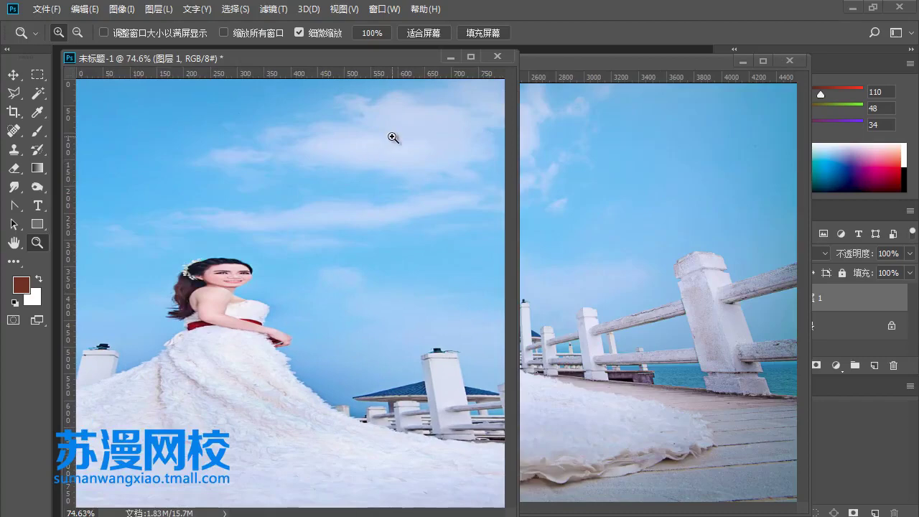
key("ctrl+minus")
key("ctrl+minus")
key("ctrl+minus")
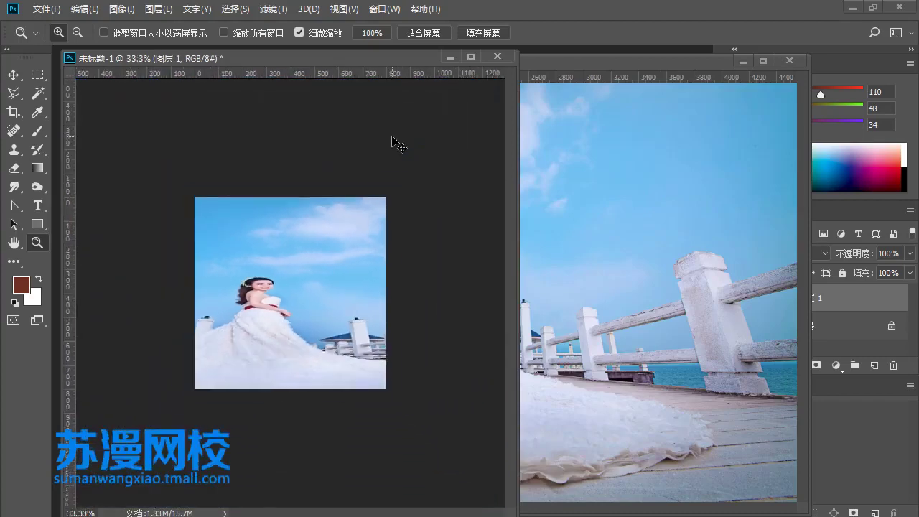
key("ctrl+minus")
key("ctrl+minus")
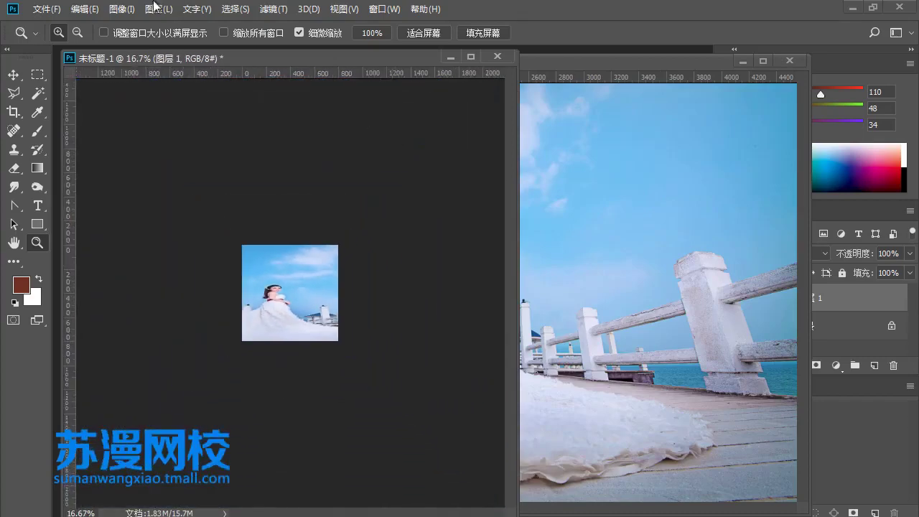
- Undo the squashed resize and start a fresh Free Transform on 图层 1
left_click(84, 8)
left_click(122, 49)
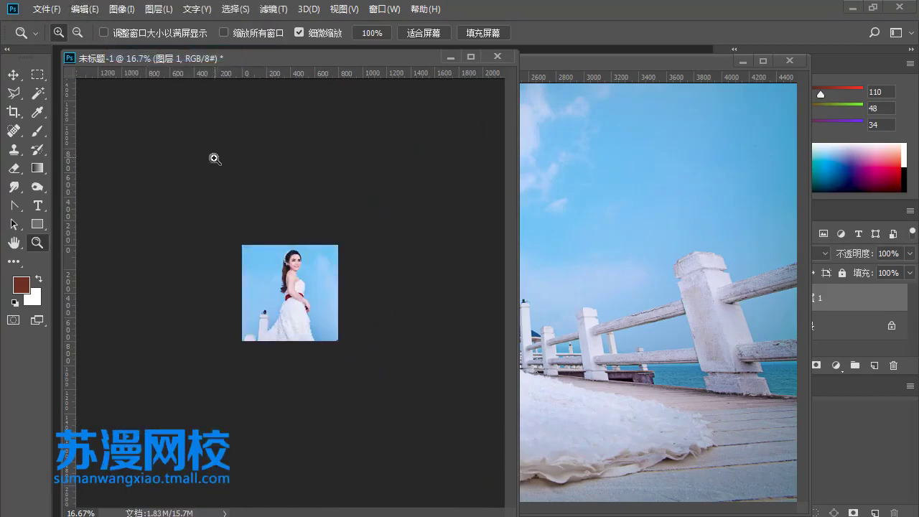
left_click(84, 8)
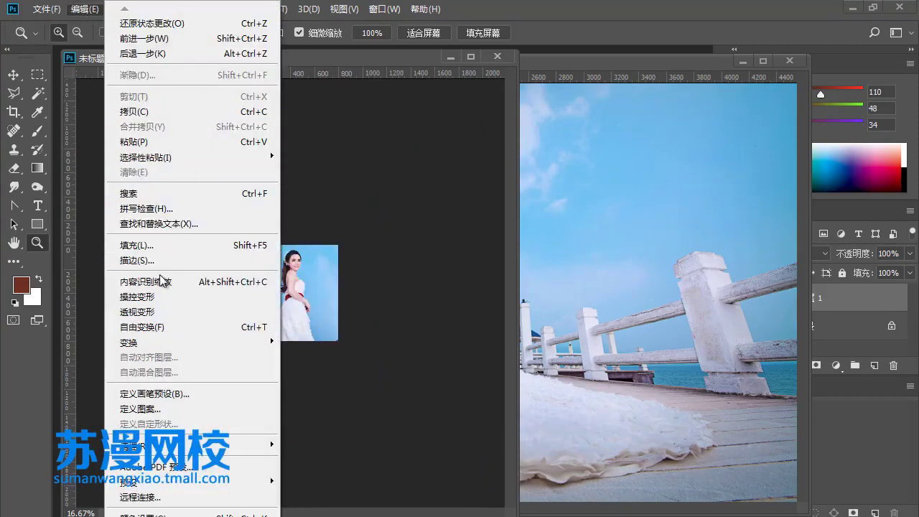
left_click(166, 326)
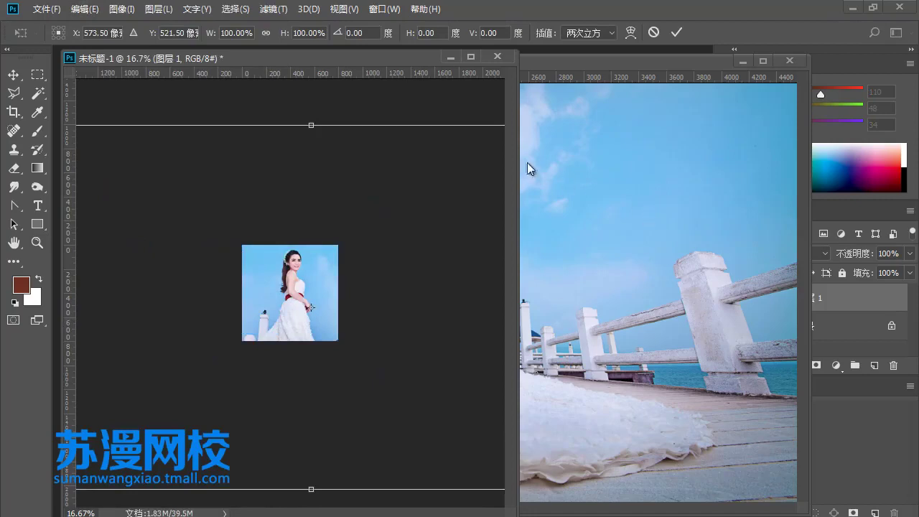
- Try shrinking the layer's height from the top, then step back to the untransformed photo
left_click_drag(519, 160, 740, 160)
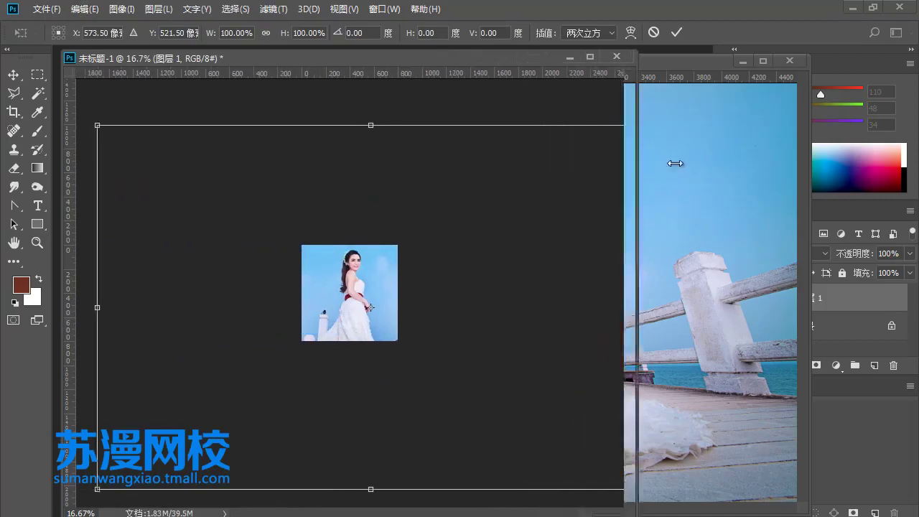
left_click_drag(416, 122, 433, 196)
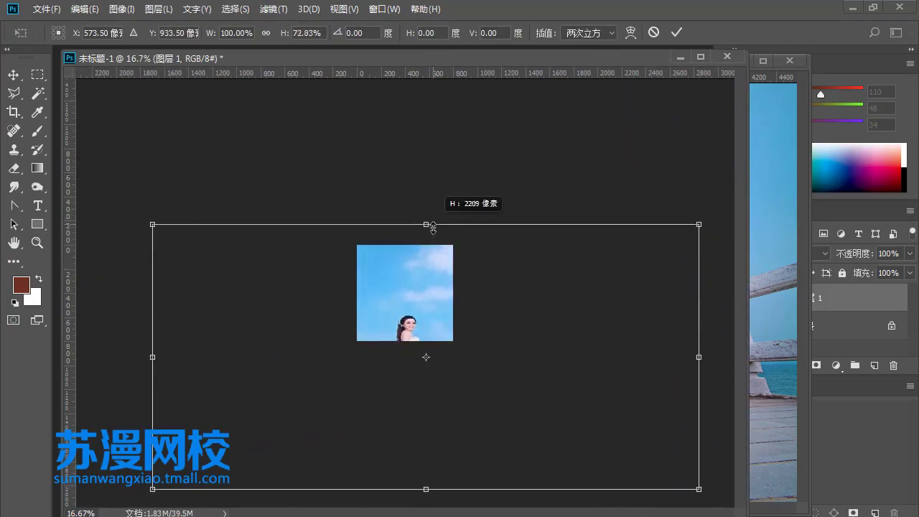
left_click_drag(433, 196, 431, 263)
key("ctrl+space")
key("Return")
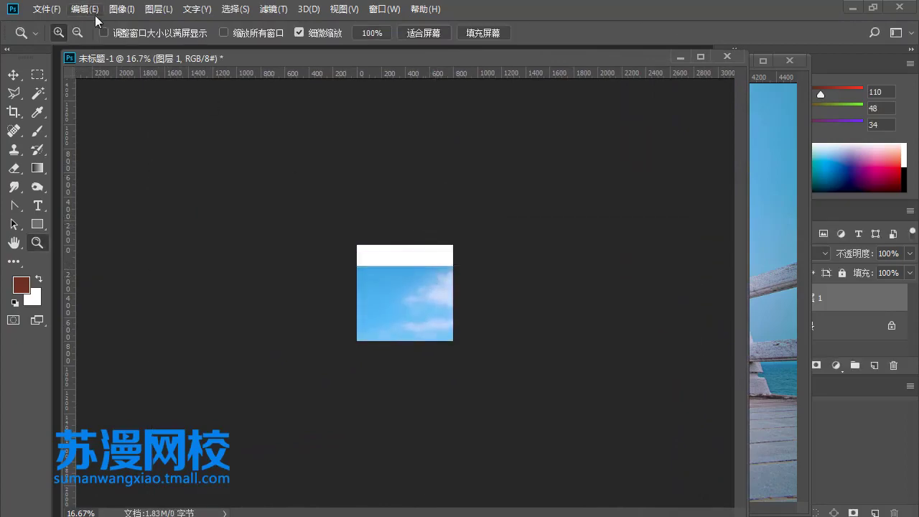
left_click(85, 8)
left_click(136, 55)
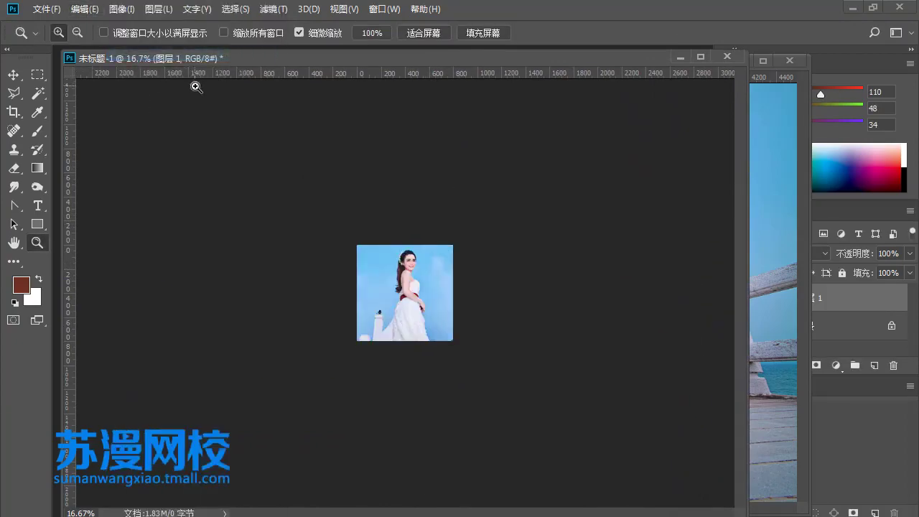
- Scale 图层 1 to about 58%, position it over the canvas, apply, and zoom in to inspect
left_click(84, 9)
left_click(199, 312)
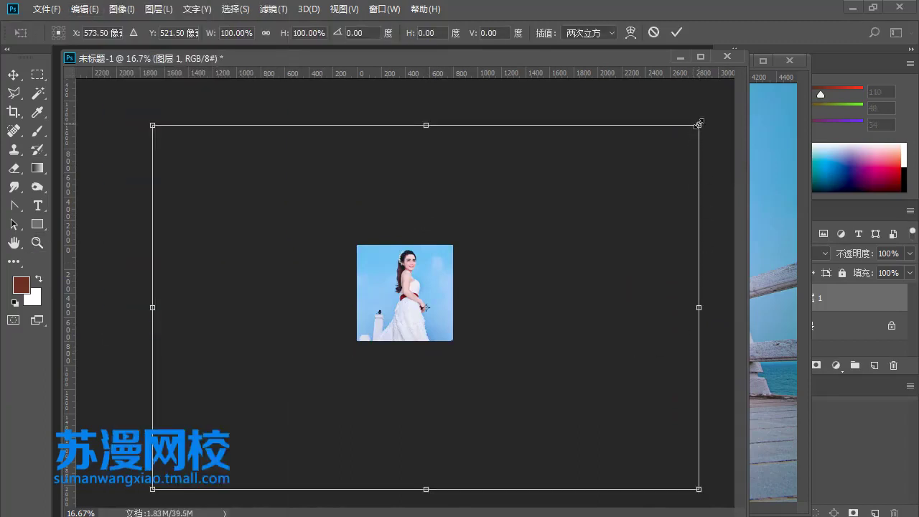
mouse_move(700, 125)
left_mouse_down()
mouse_move(449, 253)
mouse_move(416, 280)
left_mouse_up()
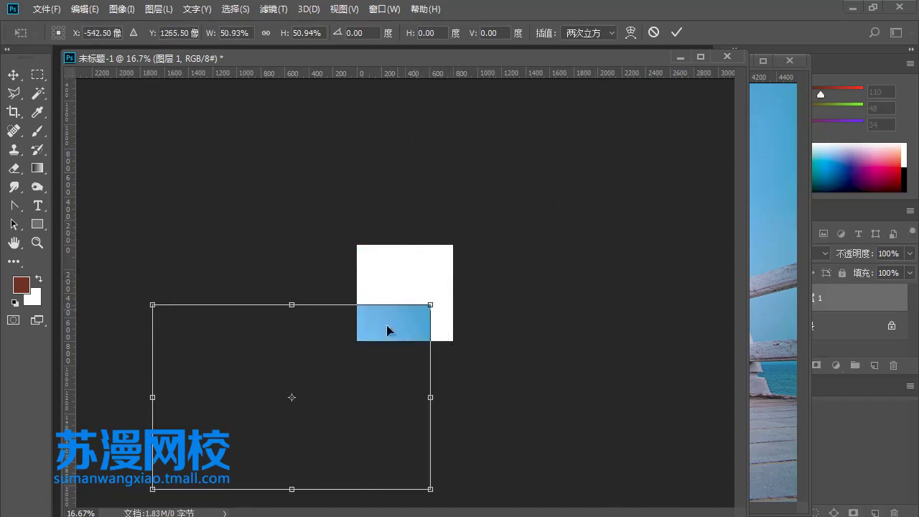
mouse_move(386, 330)
left_mouse_down()
mouse_move(468, 314)
mouse_move(470, 283)
mouse_move(461, 290)
left_mouse_up()
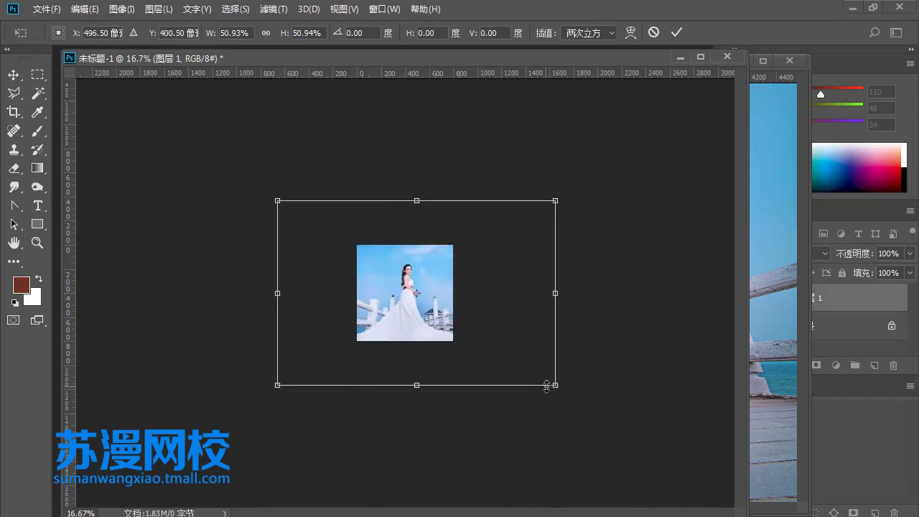
left_click_drag(558, 385, 536, 359)
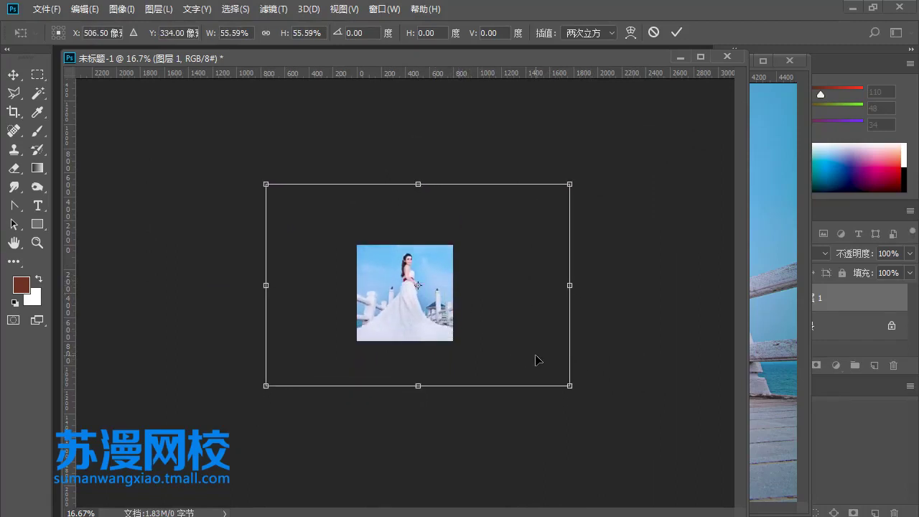
left_click_drag(571, 183, 567, 194)
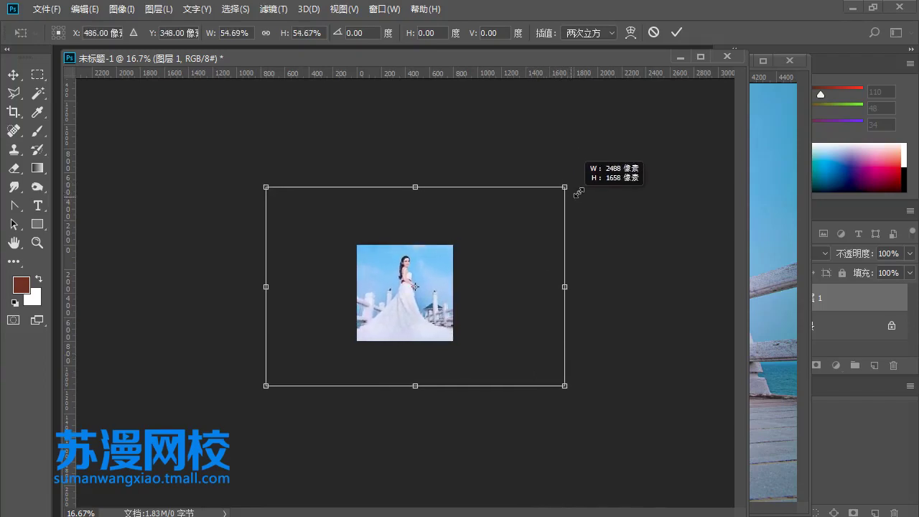
left_click_drag(567, 194, 585, 180)
left_click_drag(557, 226, 546, 237)
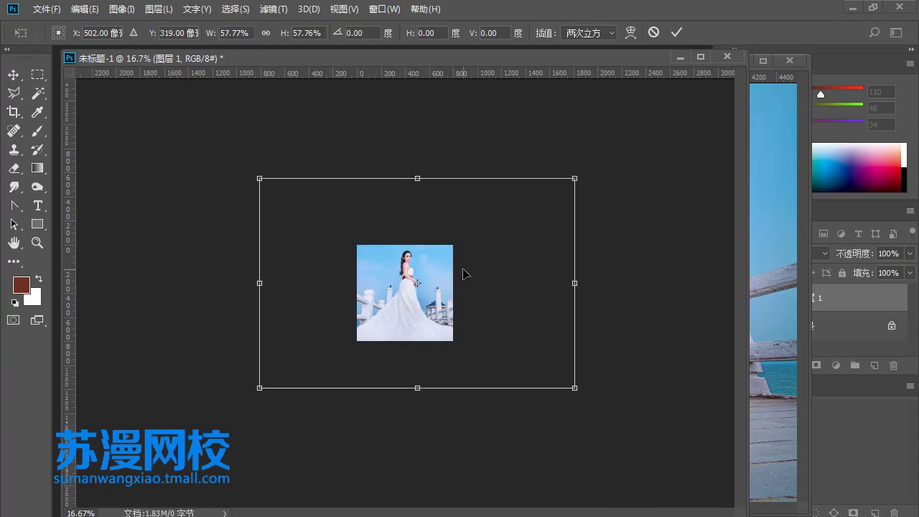
key("Return")
key("z")
left_click_drag(364, 281, 446, 318)
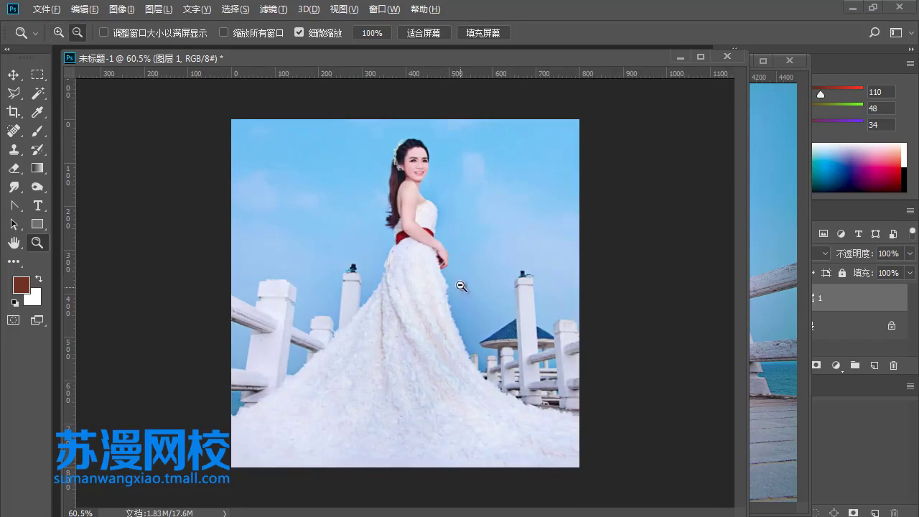
- Start Free Transform on 图层 1 and shrink it slightly to about 96%
left_click(447, 317, "alt")
left_click(461, 291, "alt")
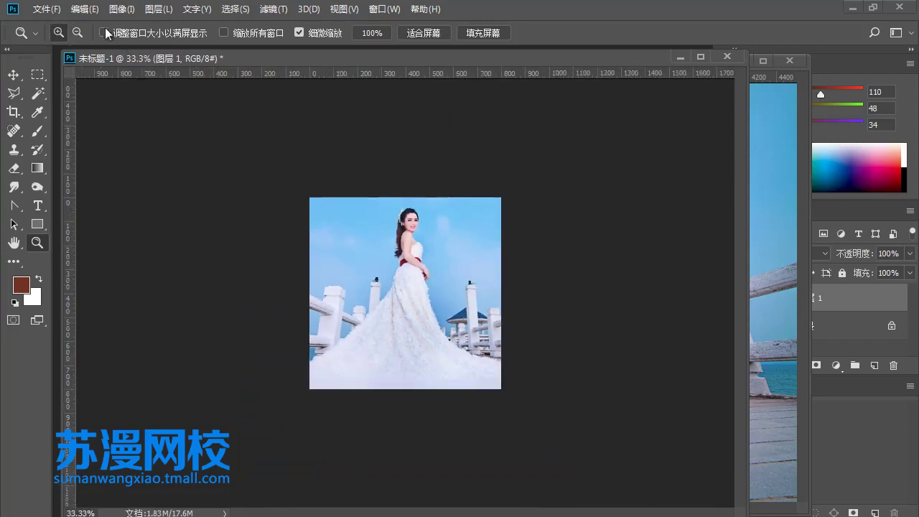
left_click(90, 11)
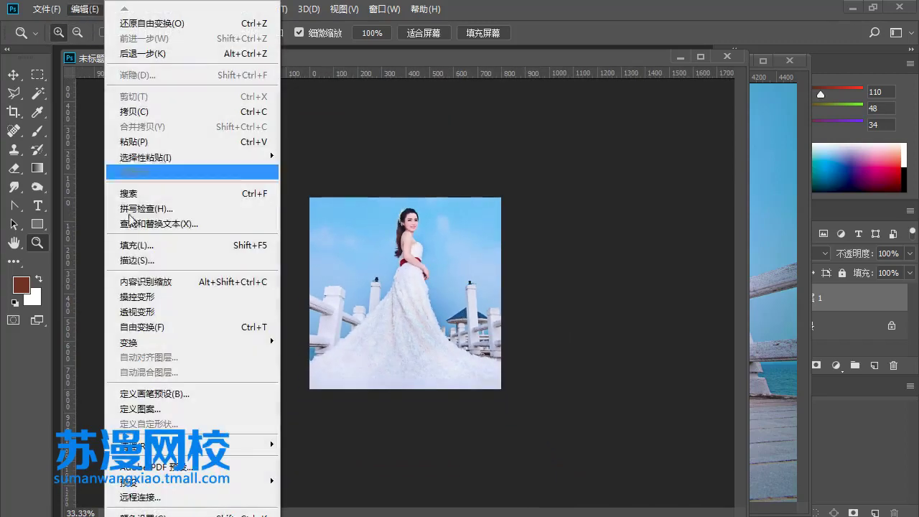
left_click(165, 327)
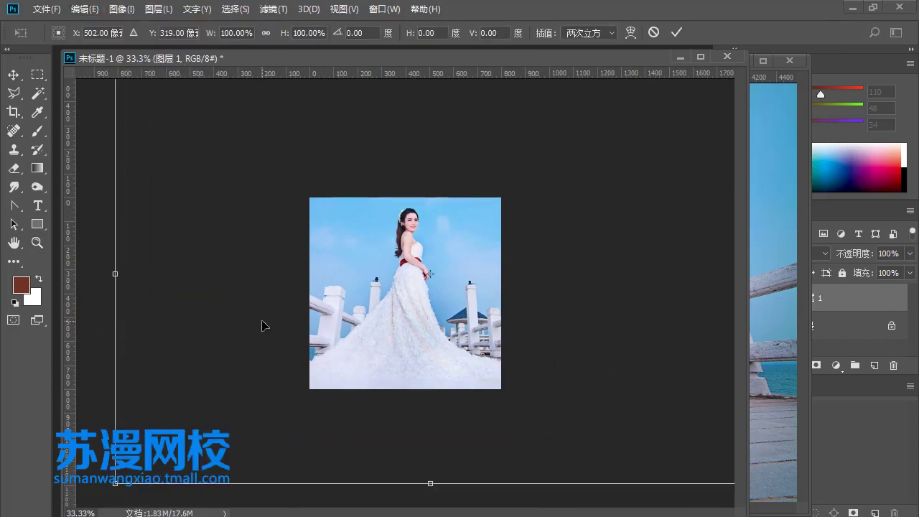
key("ctrl+minus")
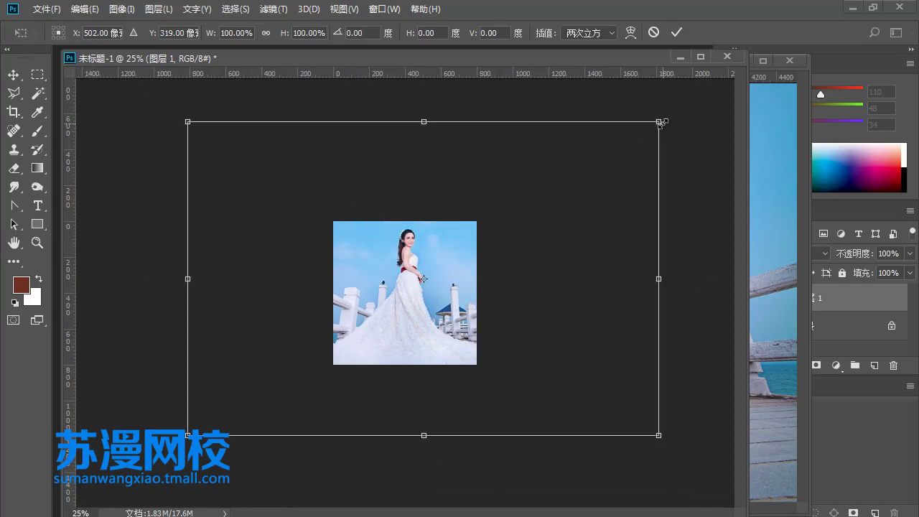
left_click_drag(661, 123, 645, 134)
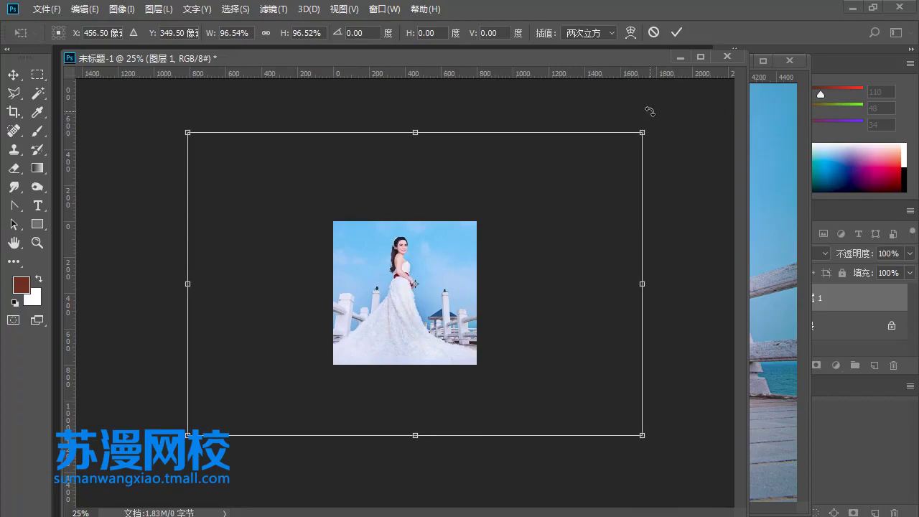
- Test-rotate the photo through several angles to about 14.7°, then cancel the transform
left_click_drag(650, 111, 337, 510)
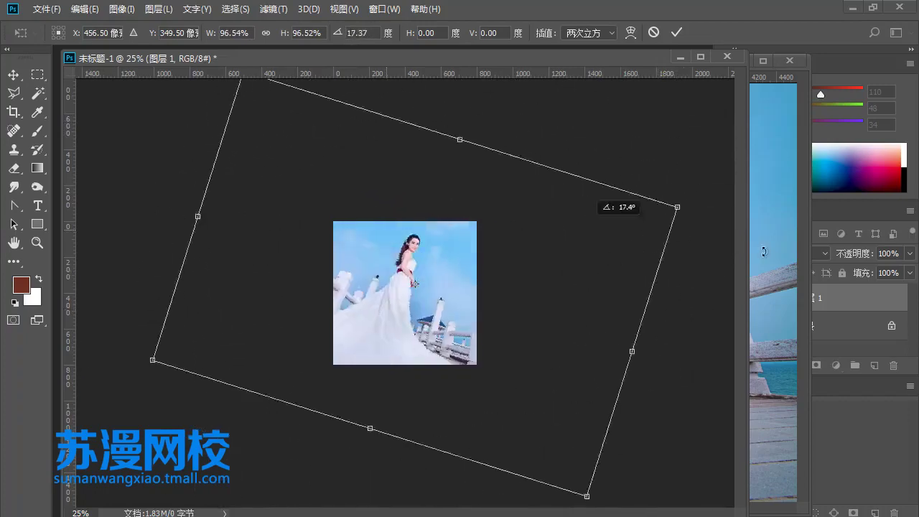
left_click_drag(337, 510, 583, 210)
left_click_drag(423, 217, 542, 221)
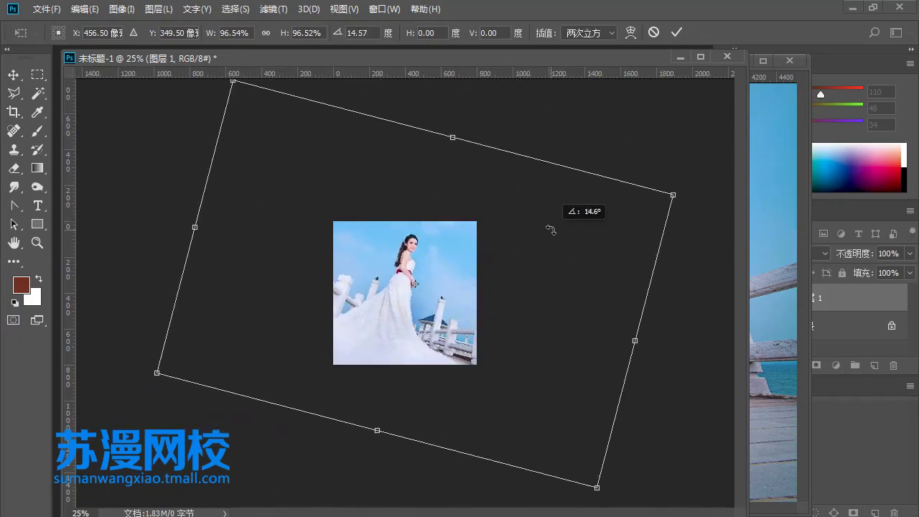
left_click_drag(542, 222, 550, 230)
left_click_drag(688, 228, 705, 225)
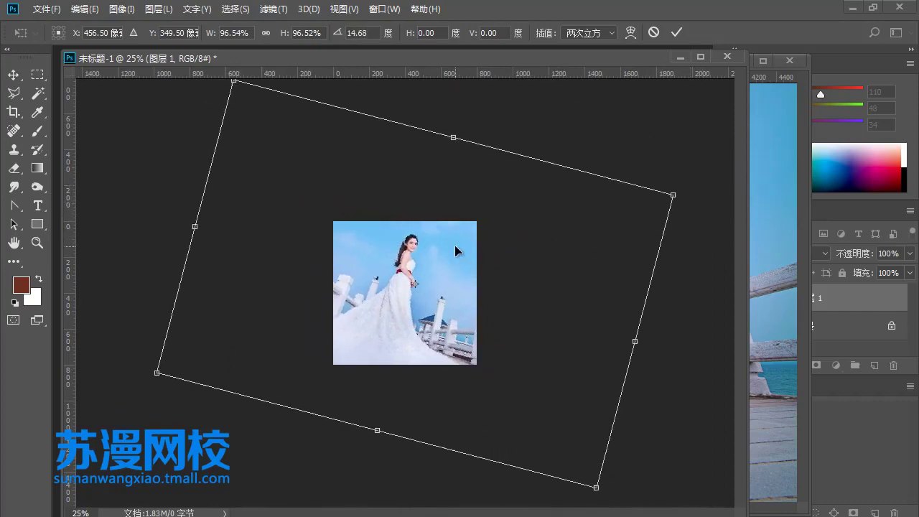
key("Escape")
- Free-transform the photo: shrink it to about 87% and smaller, move it up-right, tilt it slightly
key("z")
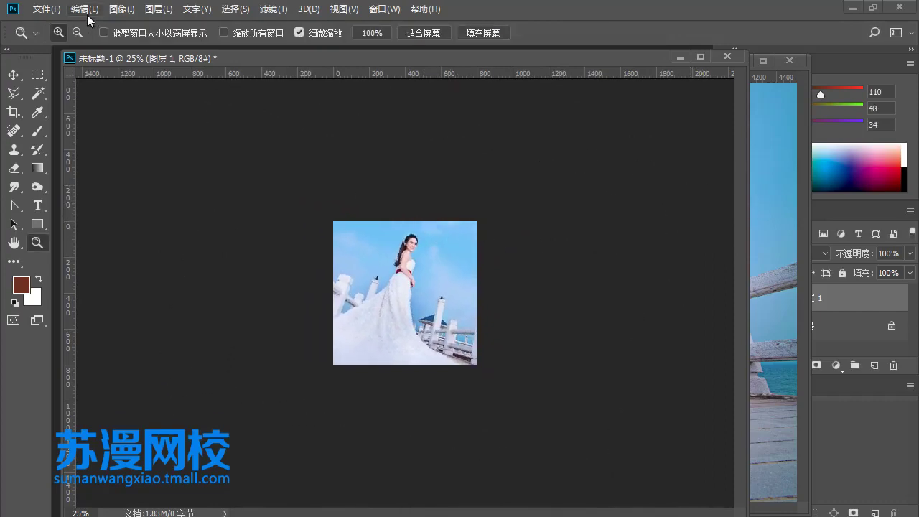
left_click(86, 9)
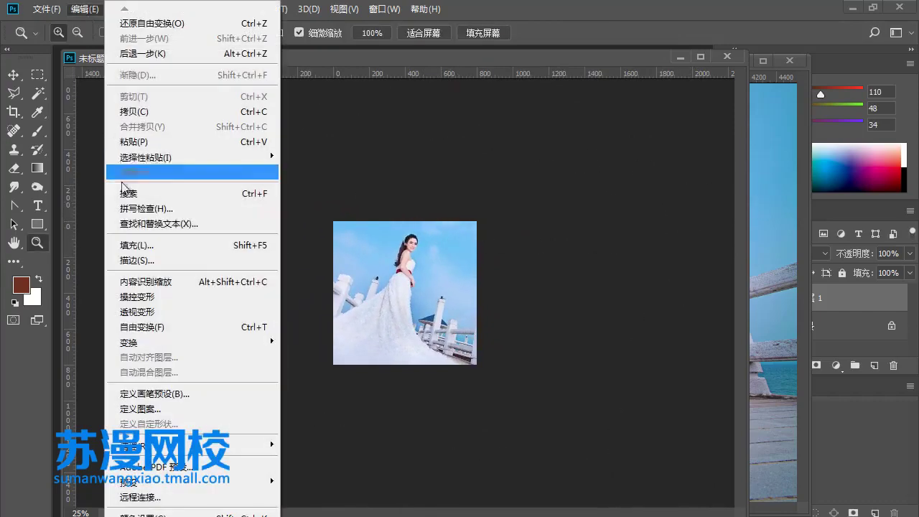
left_click(152, 327)
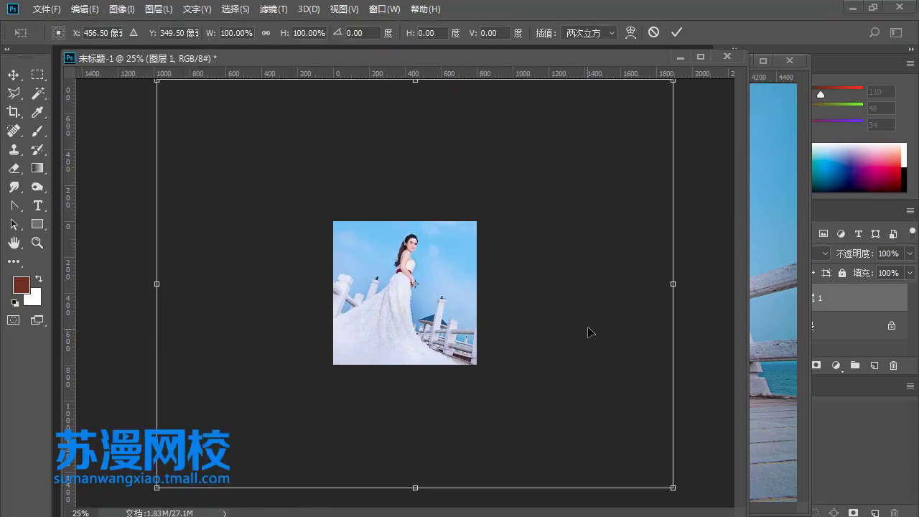
mouse_move(673, 284)
left_mouse_down()
mouse_move(655, 293)
mouse_move(668, 290)
left_mouse_up()
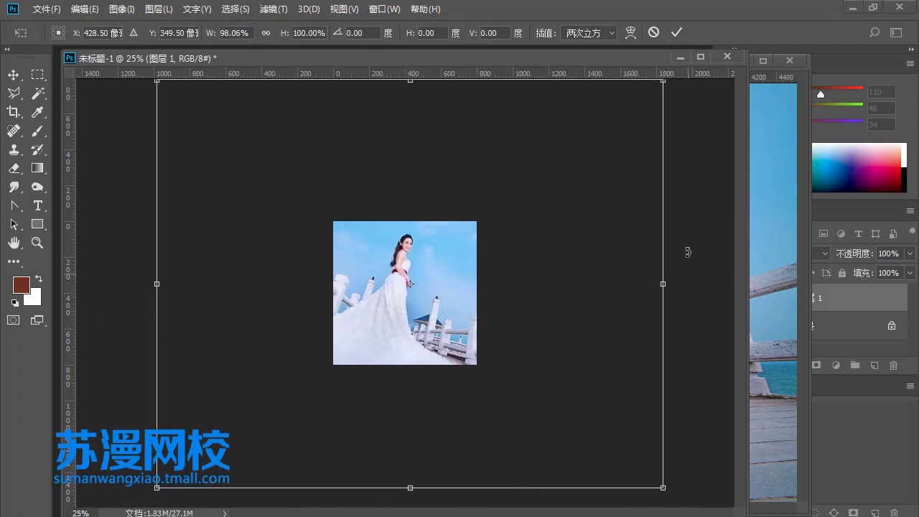
left_click_drag(664, 81, 593, 138)
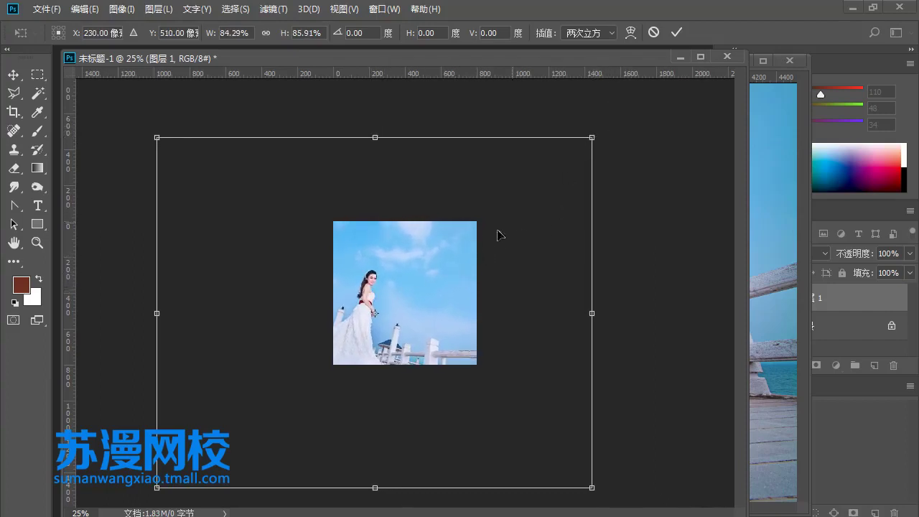
left_click_drag(498, 235, 539, 215)
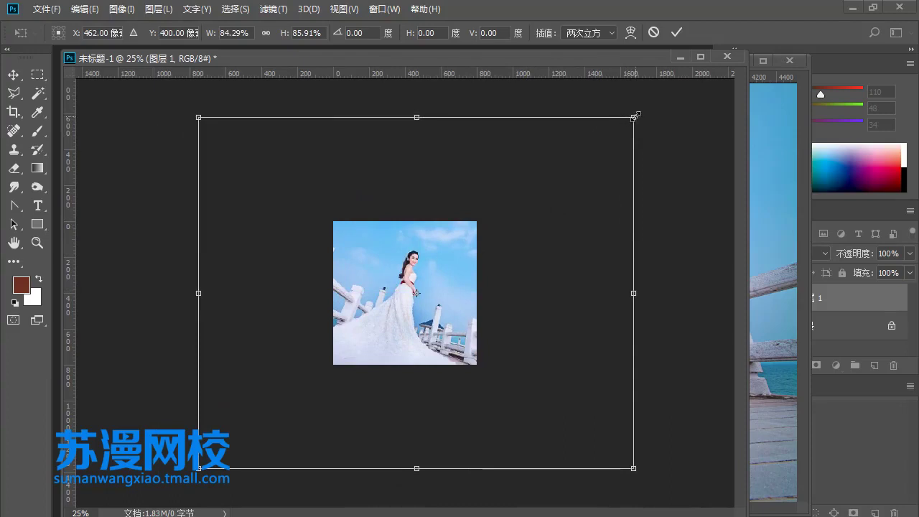
mouse_move(635, 116)
left_mouse_down()
mouse_move(465, 256)
mouse_move(653, 156)
mouse_move(653, 173)
mouse_move(485, 286)
mouse_move(502, 277)
mouse_move(611, 191)
mouse_move(473, 279)
mouse_move(478, 260)
mouse_move(517, 263)
mouse_move(587, 225)
mouse_move(616, 189)
mouse_move(645, 188)
mouse_move(570, 230)
mouse_move(592, 211)
left_mouse_up()
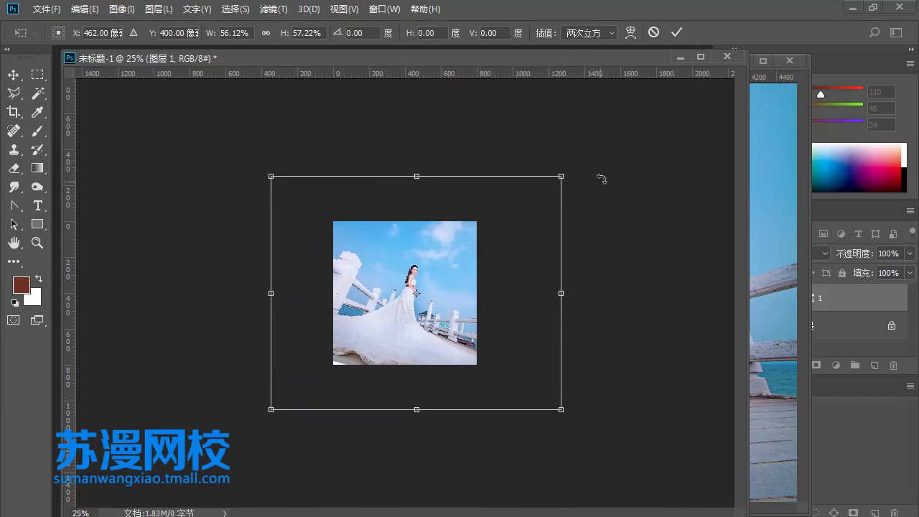
left_click_drag(602, 180, 587, 164)
- End the transform and create a new blank white document, 未标题-2
key("Escape")
key("z")
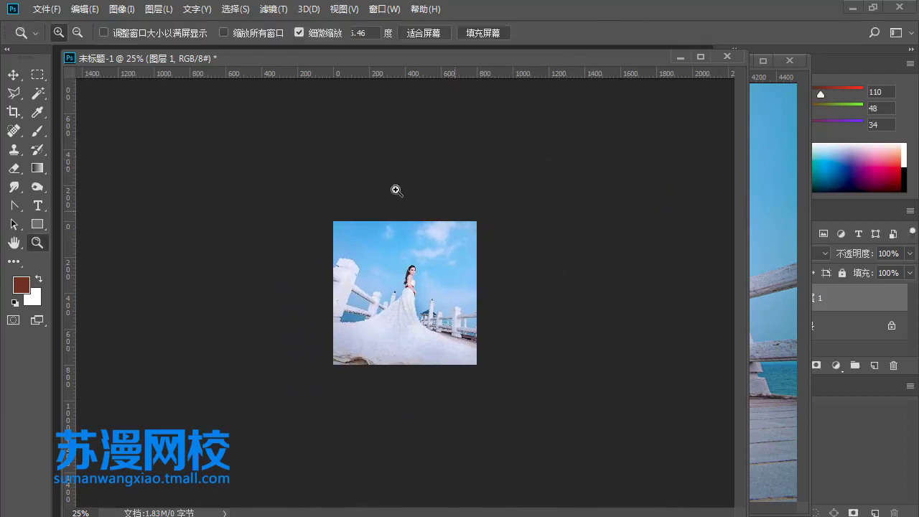
left_click(47, 10)
left_click(61, 26)
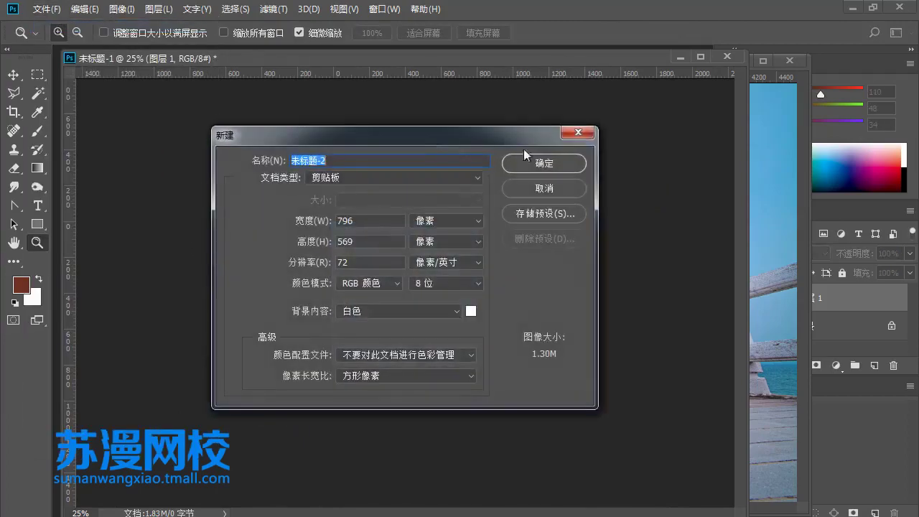
left_click(539, 160)
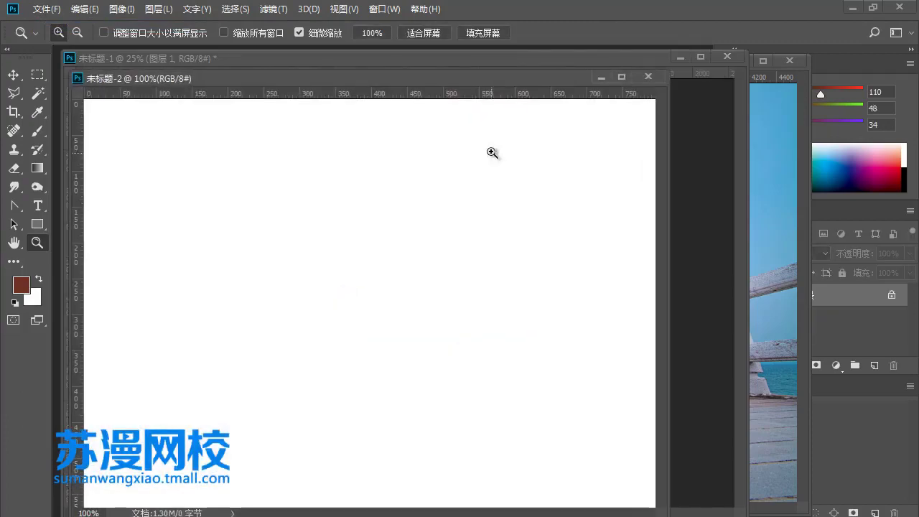
- With a thin brush, handwrite an underlined 'Shift' with the note '等比例' beside it
left_click(37, 131)
left_click(323, 210)
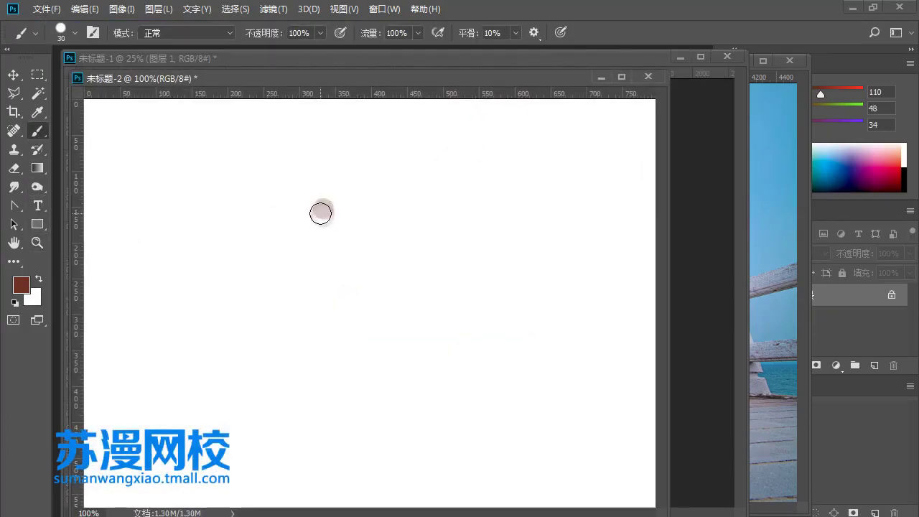
key("bracketleft")
key("bracketleft")
key("bracketleft")
left_click_drag(212, 157, 184, 191)
left_click_drag(232, 142, 230, 185)
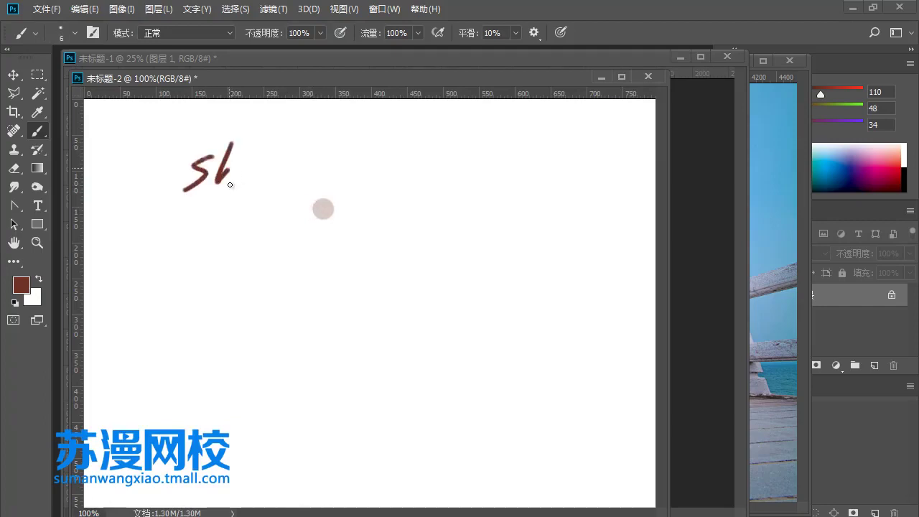
mouse_move(277, 145)
left_mouse_down()
mouse_move(265, 192)
mouse_move(291, 183)
left_mouse_up()
left_click_drag(187, 209, 283, 201)
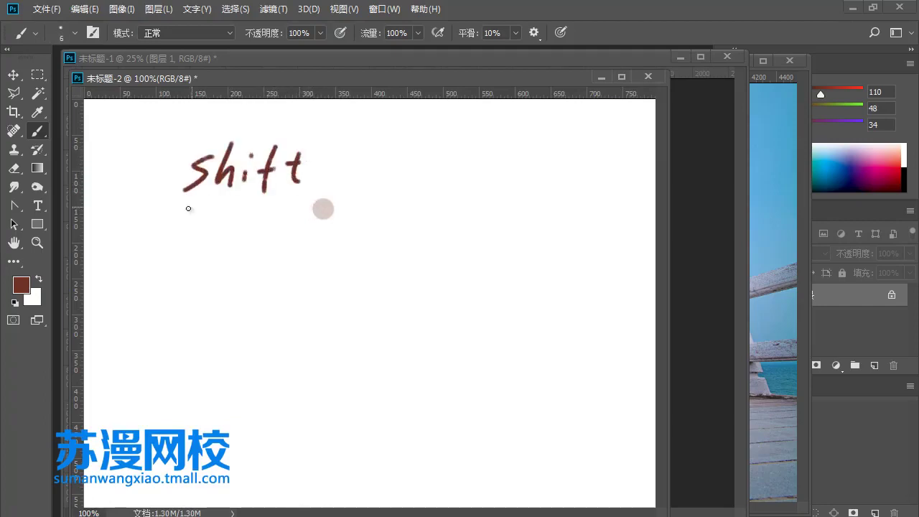
mouse_move(362, 174)
left_mouse_down()
mouse_move(384, 162)
mouse_move(400, 187)
mouse_move(375, 211)
mouse_move(452, 207)
left_mouse_up()
mouse_move(472, 176)
left_mouse_down()
mouse_move(460, 199)
mouse_move(494, 199)
left_mouse_up()
mouse_move(505, 178)
left_mouse_down()
mouse_move(504, 201)
mouse_move(478, 243)
left_mouse_up()
- Handwrite an underlined 'Alt' with '中心' below it, then bring 未标题-1 forward
left_click_drag(210, 248, 183, 294)
mouse_move(208, 252)
left_mouse_down()
mouse_move(210, 295)
mouse_move(208, 277)
left_mouse_up()
mouse_move(230, 253)
left_mouse_down()
mouse_move(233, 286)
mouse_move(255, 289)
mouse_move(231, 304)
left_mouse_up()
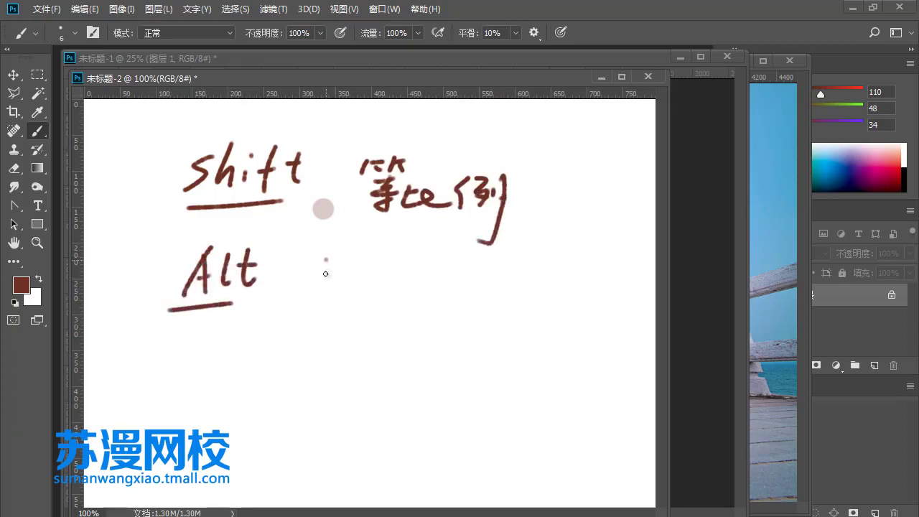
left_click_drag(324, 260, 327, 288)
left_click_drag(328, 263, 361, 278)
left_click_drag(352, 245, 335, 337)
mouse_move(371, 294)
left_mouse_down()
mouse_move(382, 278)
mouse_move(435, 293)
mouse_move(451, 276)
left_mouse_up()
left_click(467, 287)
left_click_drag(527, 84, 515, 161)
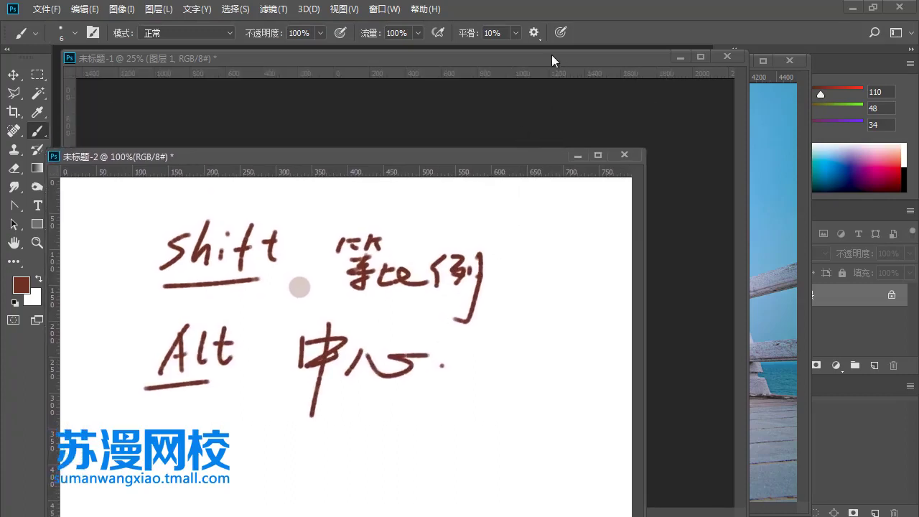
mouse_move(547, 55)
left_mouse_down()
mouse_move(581, 57)
mouse_move(551, 59)
left_mouse_up()
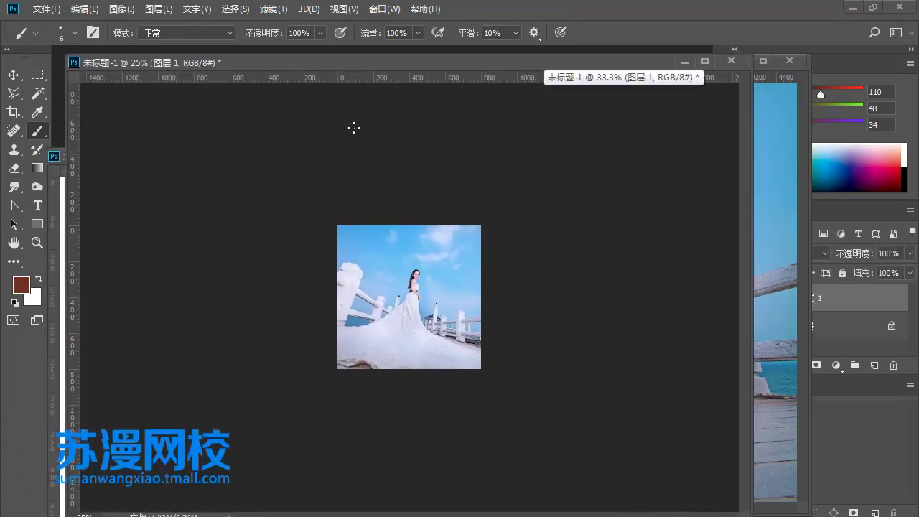
- Browse the Edit and Image menus over the 未标题-1 wedding photo document
left_click(85, 10)
left_click(121, 9)
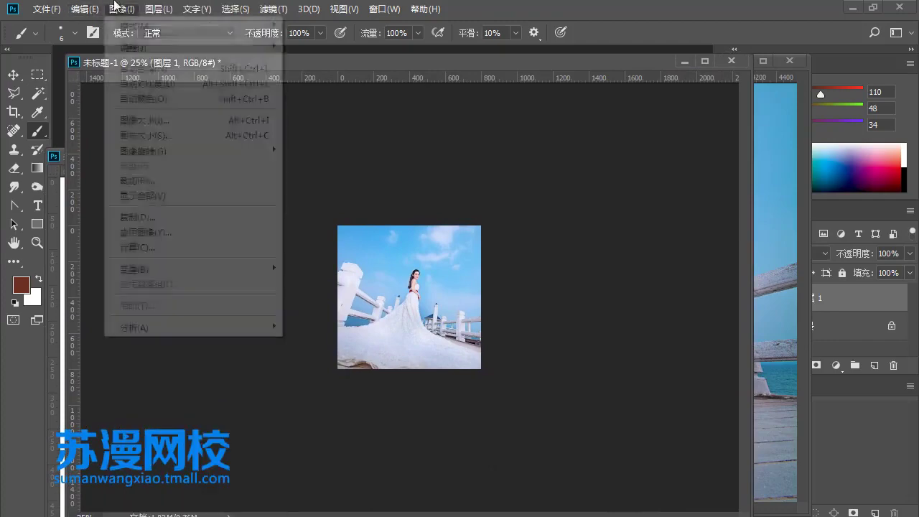